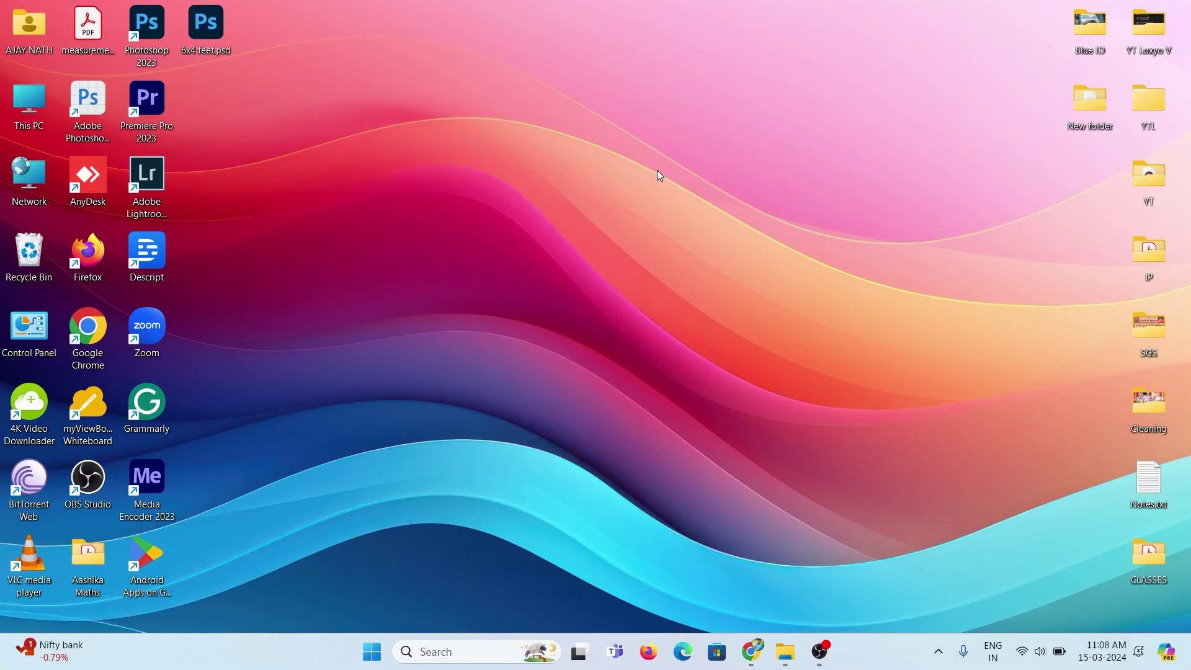
Step: Refresh the desktop twice from its right-click menu, dismissing the taskbar options
right_click(639, 173)
left_click(683, 225)
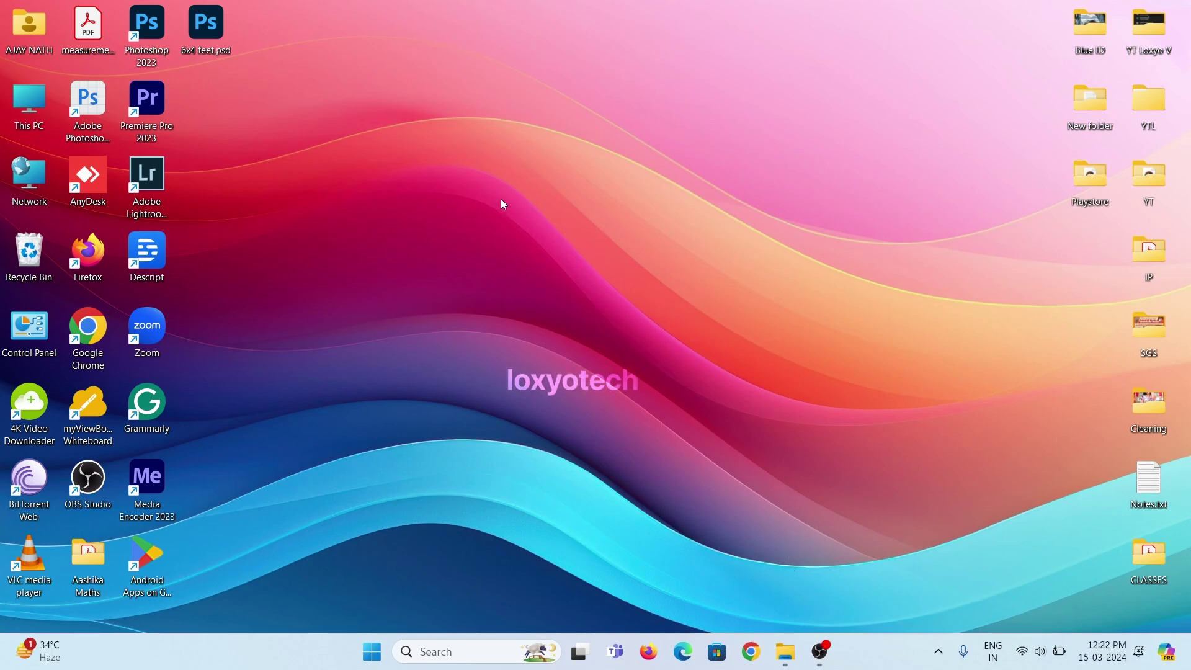
right_click(502, 200)
right_click(266, 648)
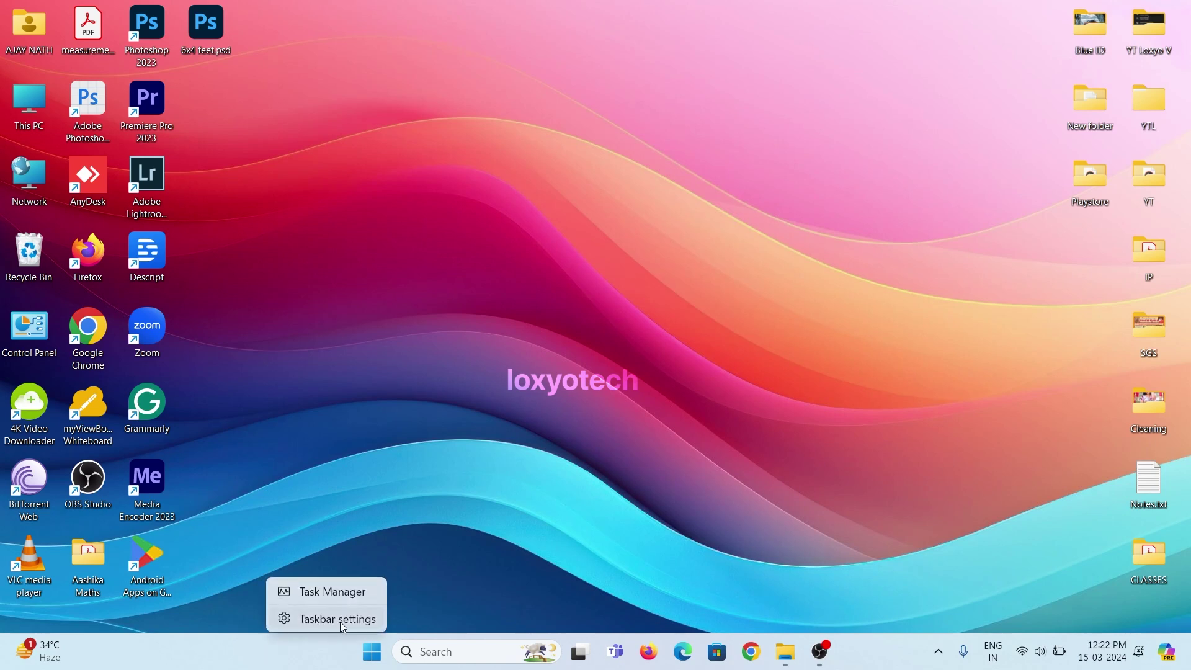
key("Escape")
right_click(593, 149)
left_click(624, 217)
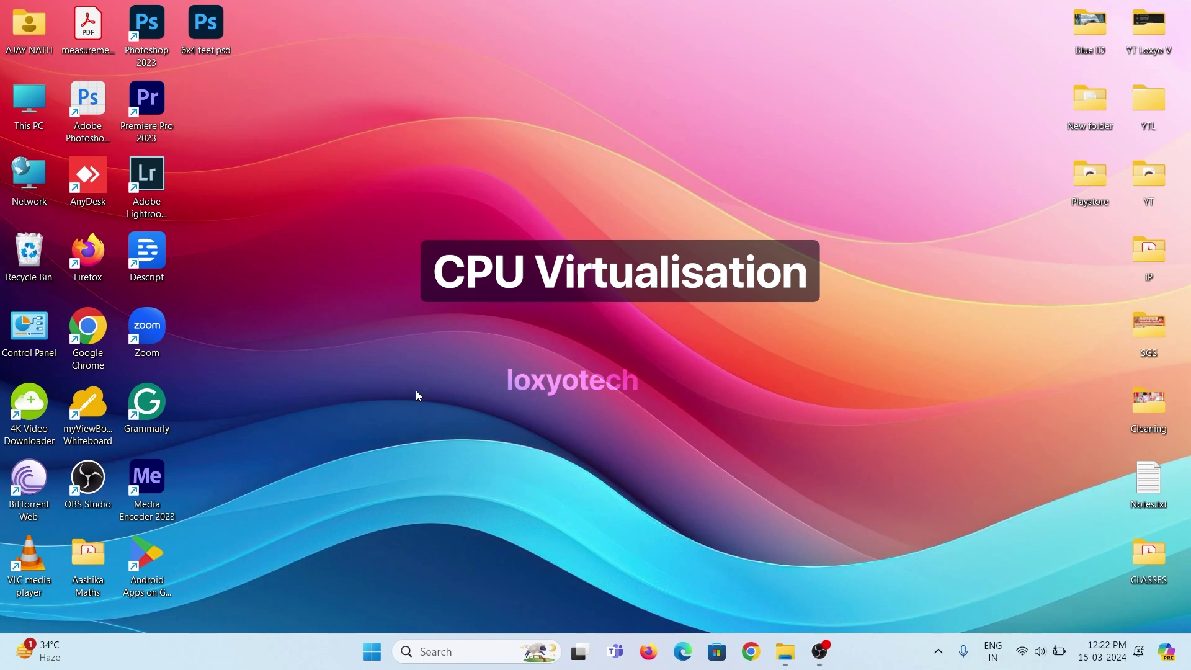
Step: Check CPU virtualisation status in Task Manager's Performance view, then close Task Manager
right_click(277, 641)
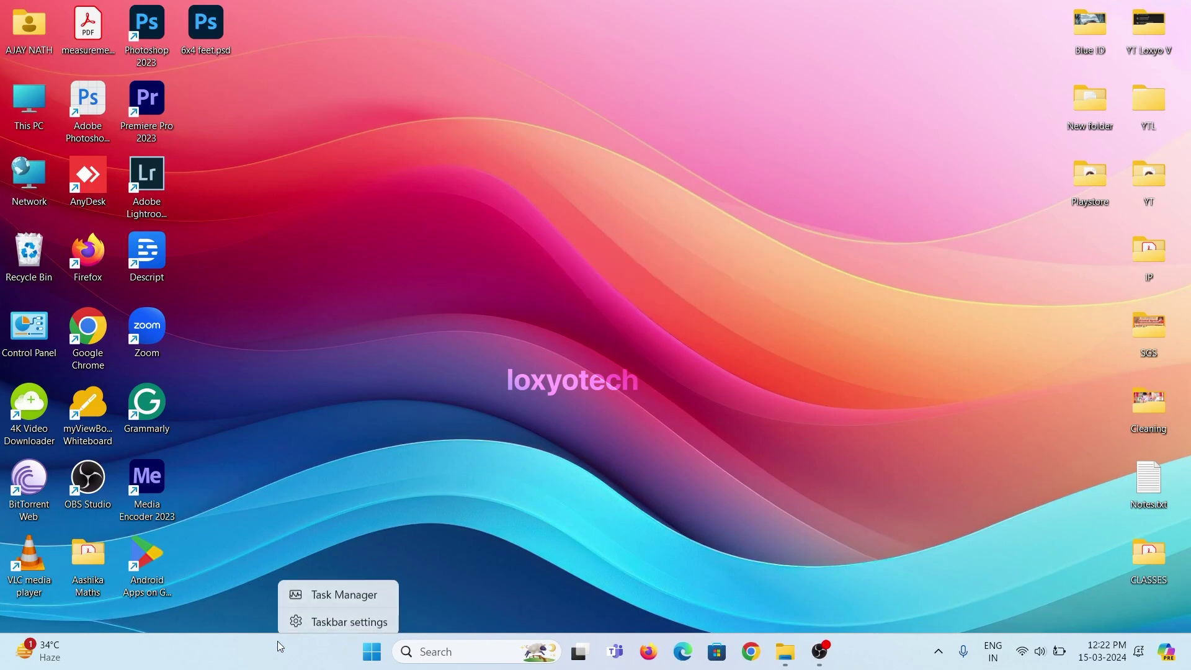
left_click(332, 593)
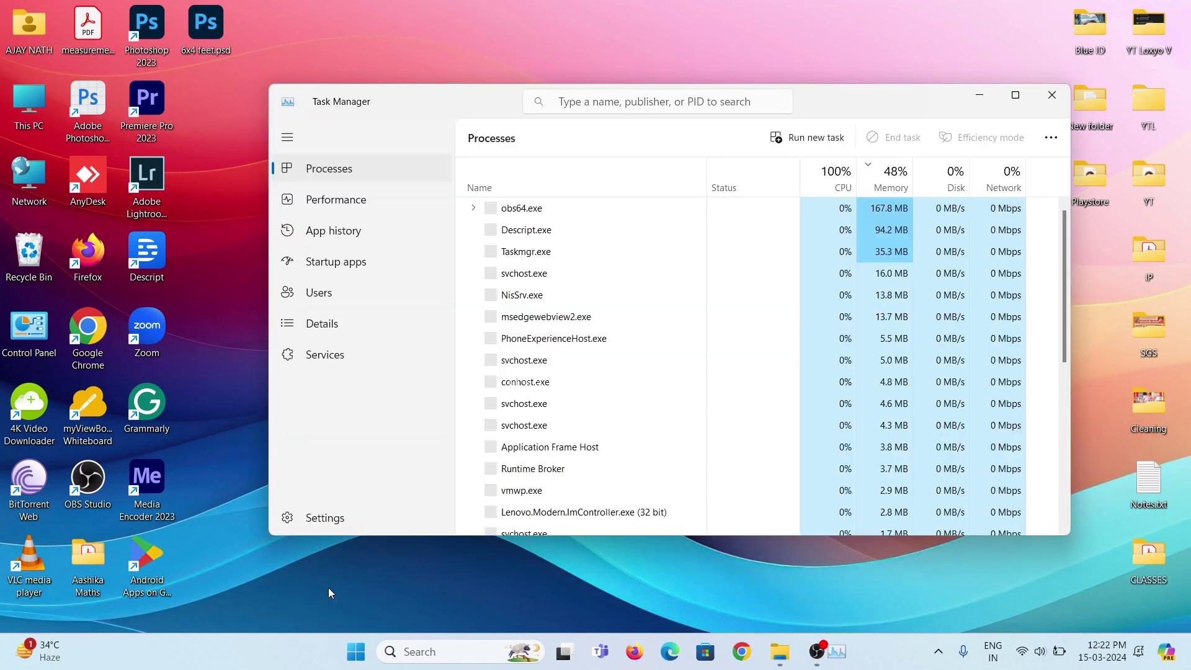
left_click(351, 212)
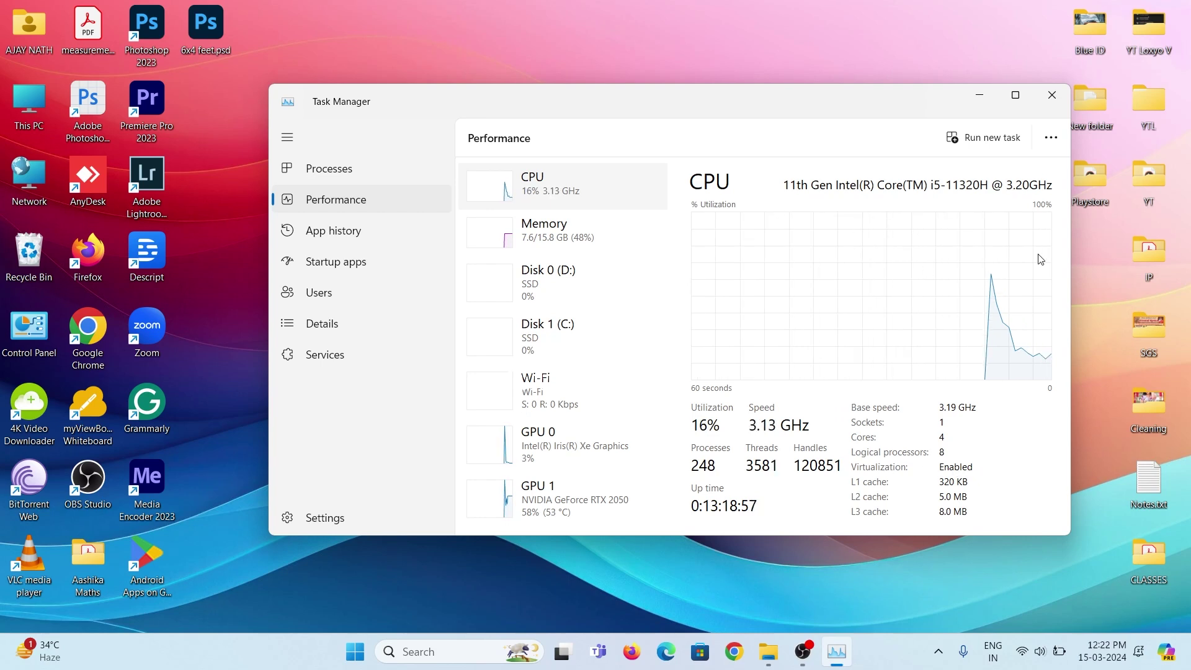
left_click(1053, 98)
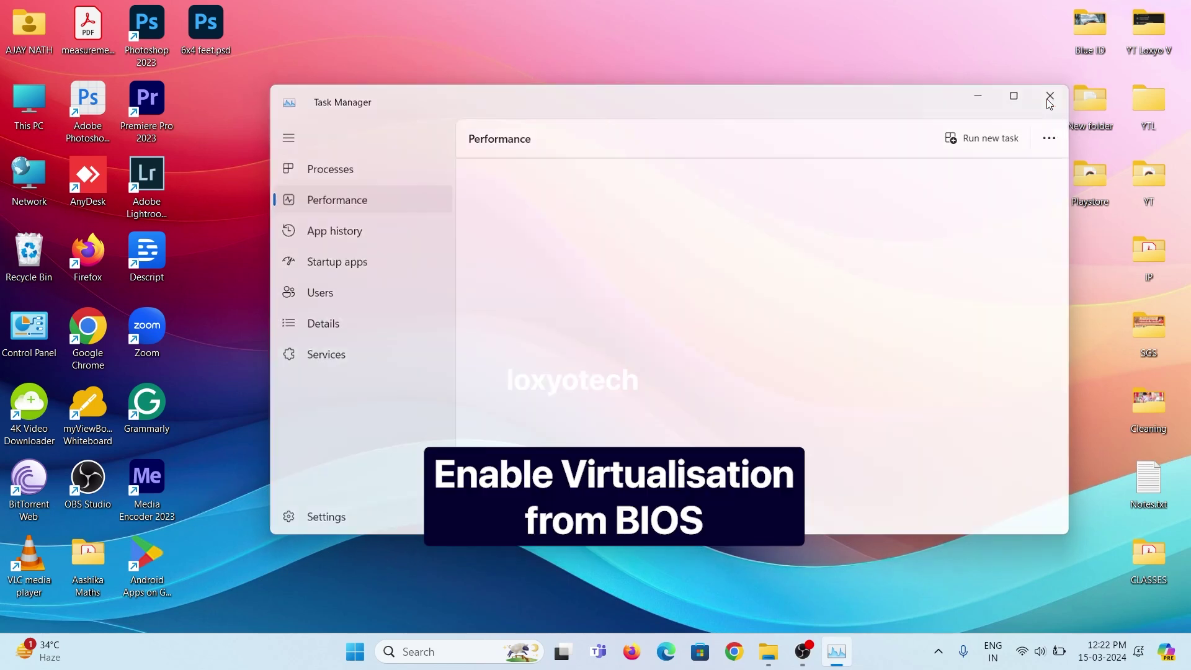
Step: Refresh the desktop three more times from its right-click menu
right_click(601, 170)
left_click(684, 242)
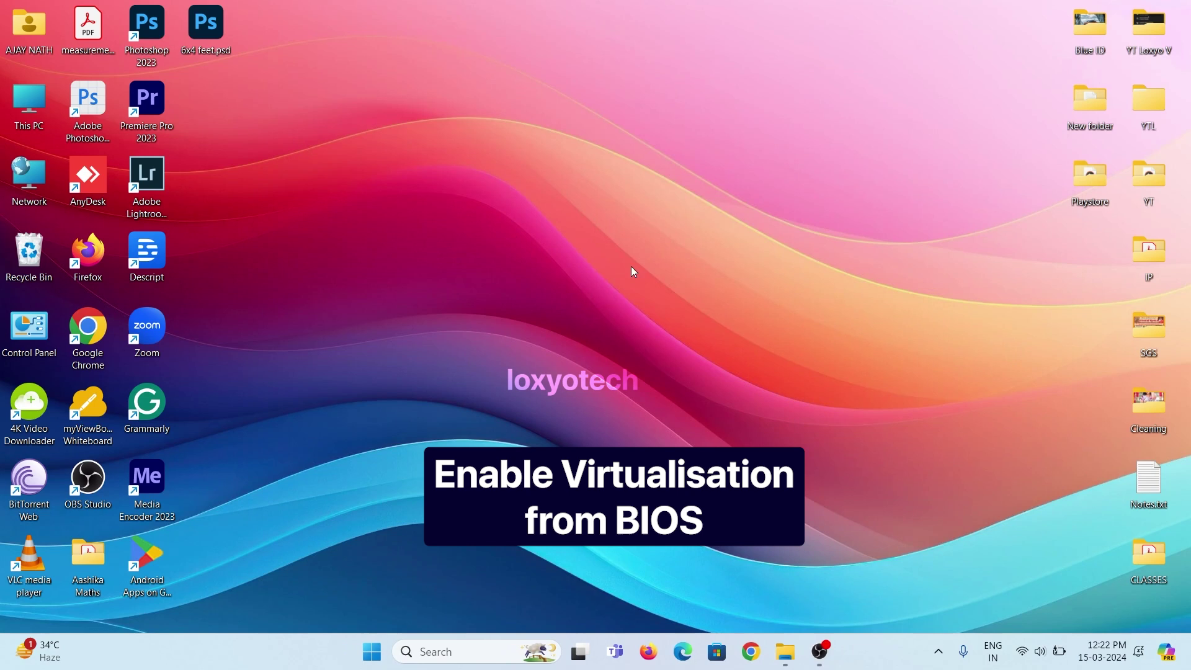
right_click(600, 169)
left_click(684, 243)
right_click(451, 186)
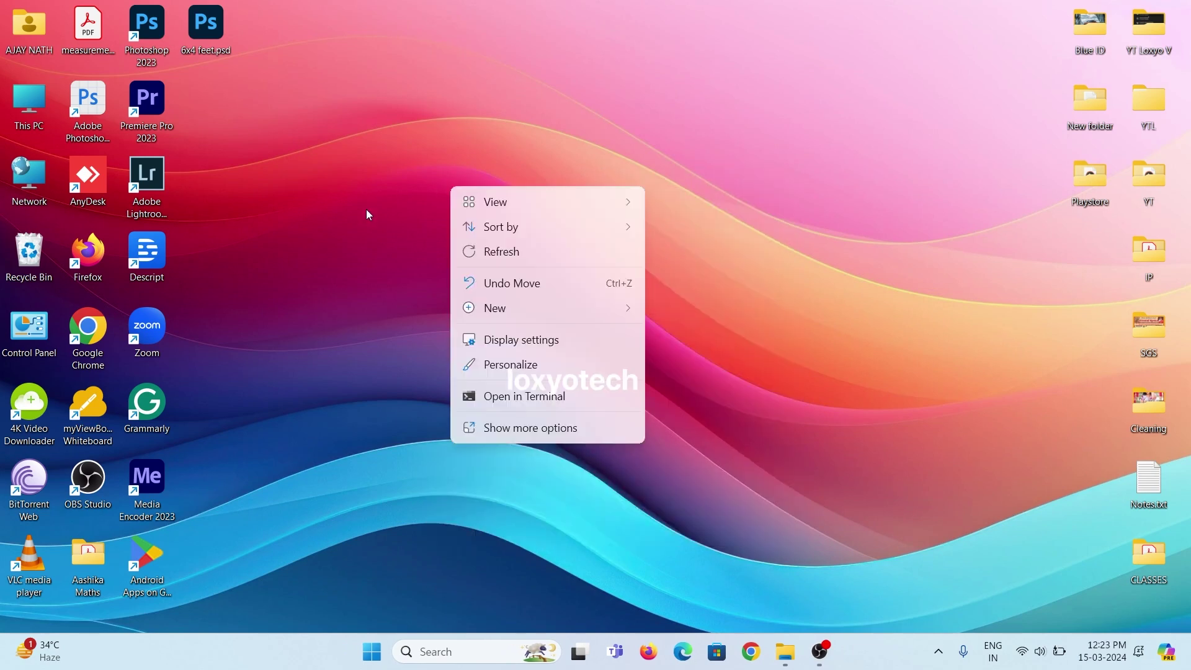
left_click(530, 248)
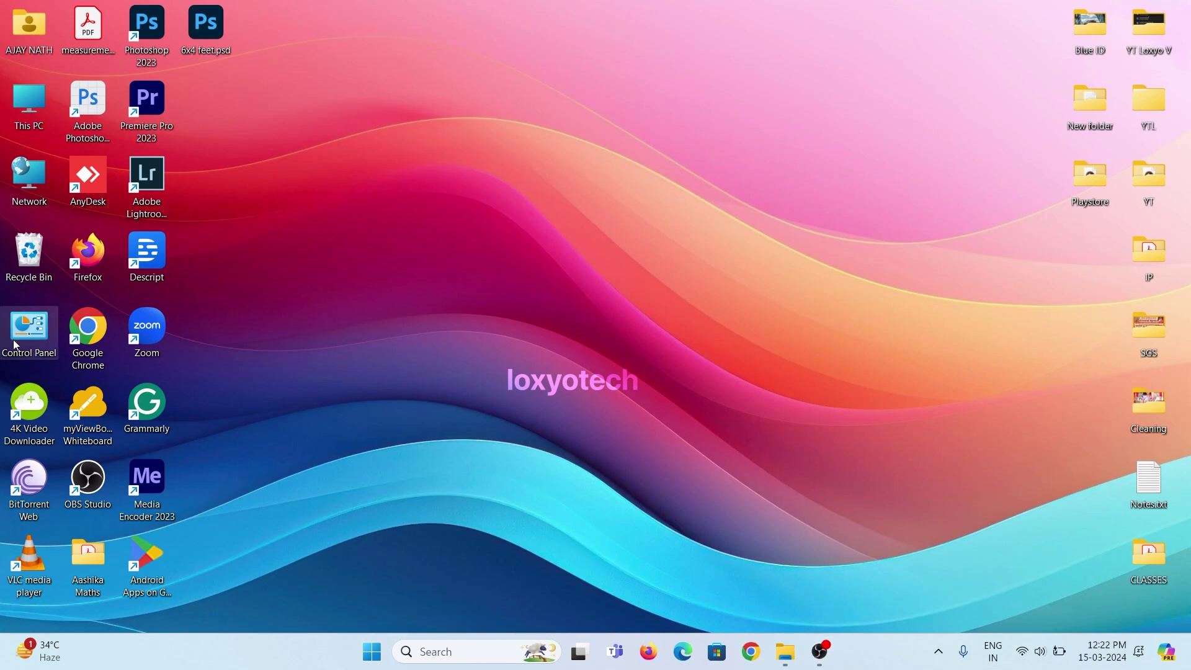
Step: Tick Virtual Machine Platform under Programs > Windows features, apply it, and close Control Panel
double_click(38, 338)
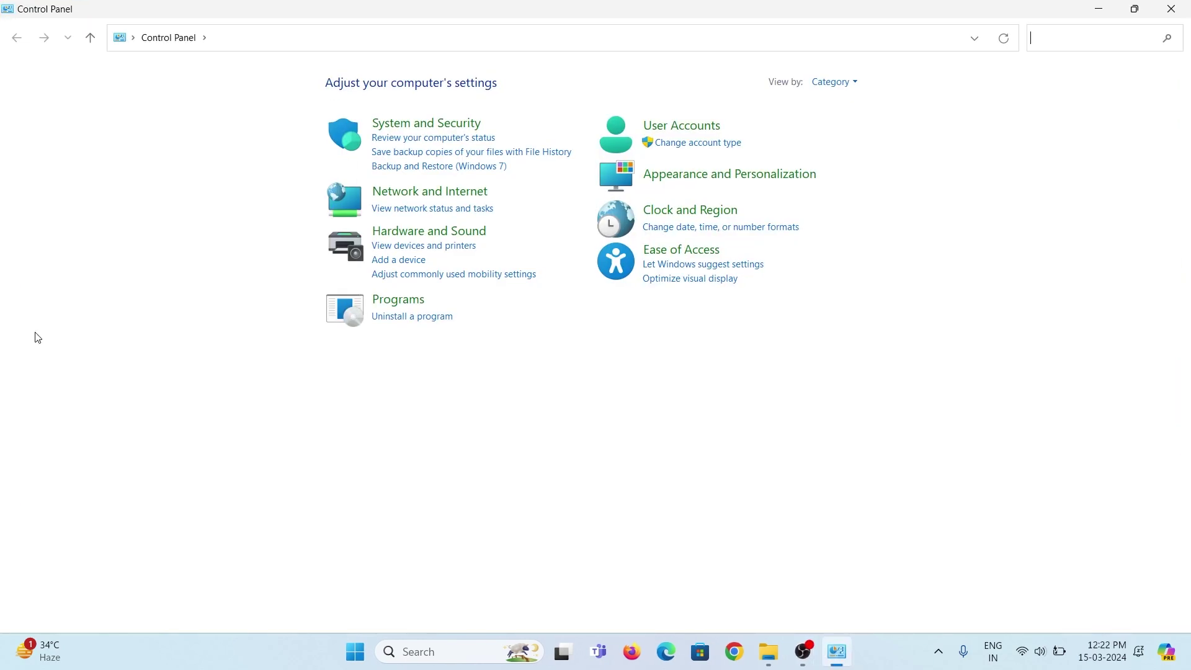
left_click(404, 300)
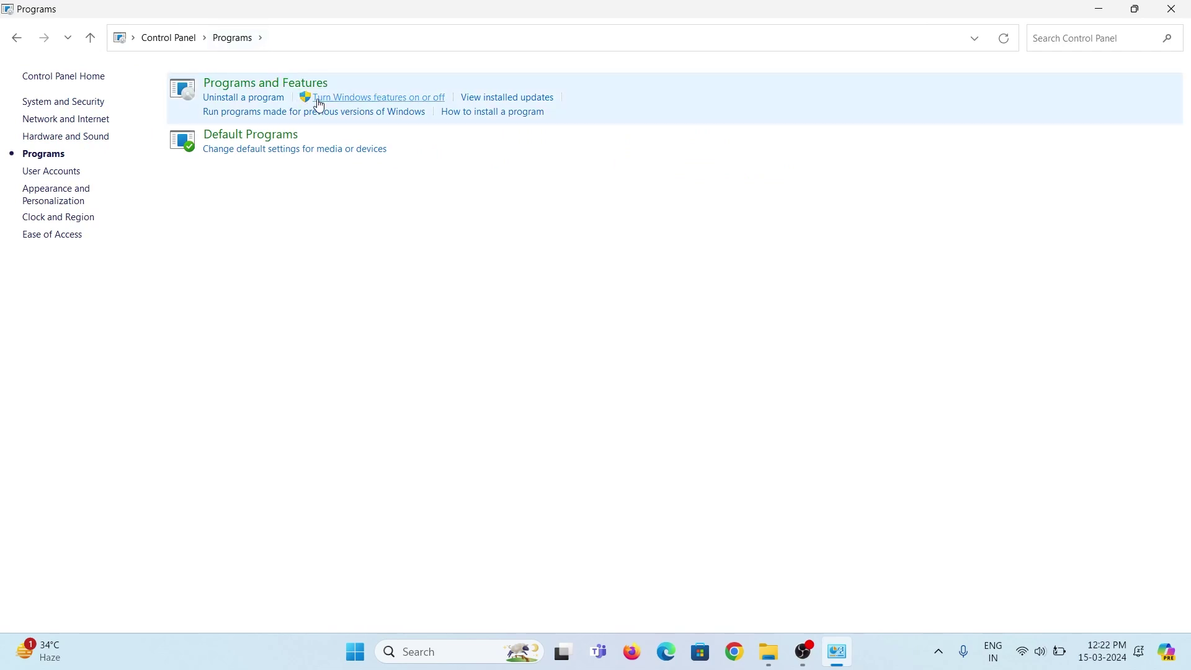
left_click(406, 101)
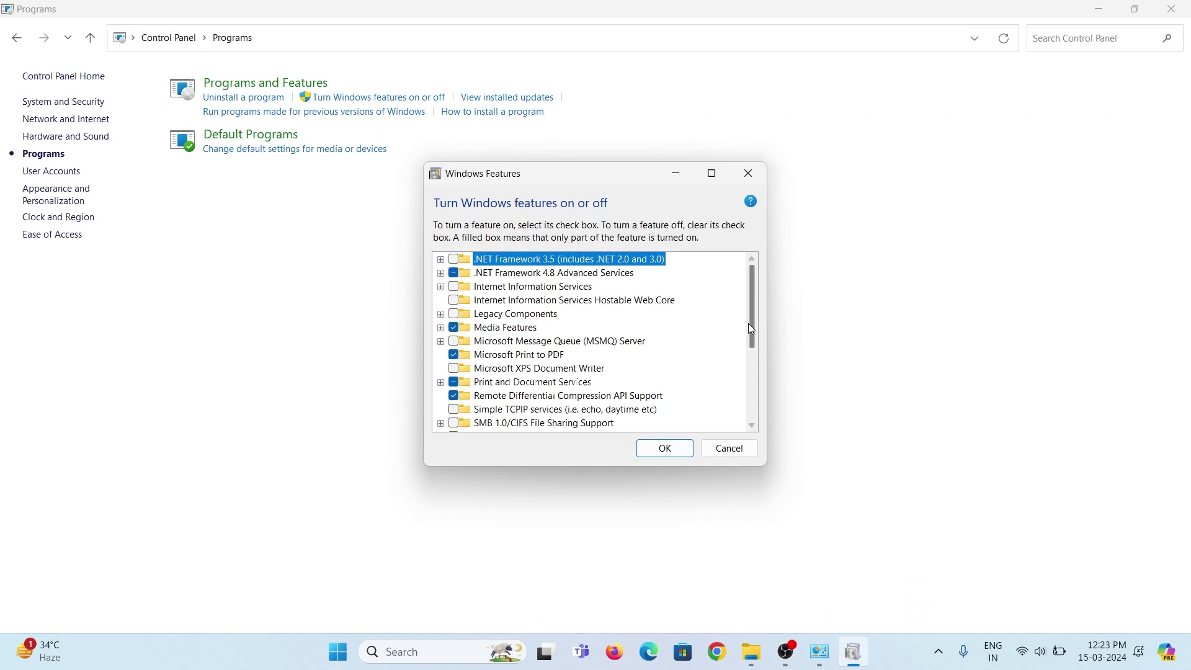
left_click_drag(753, 330, 746, 401)
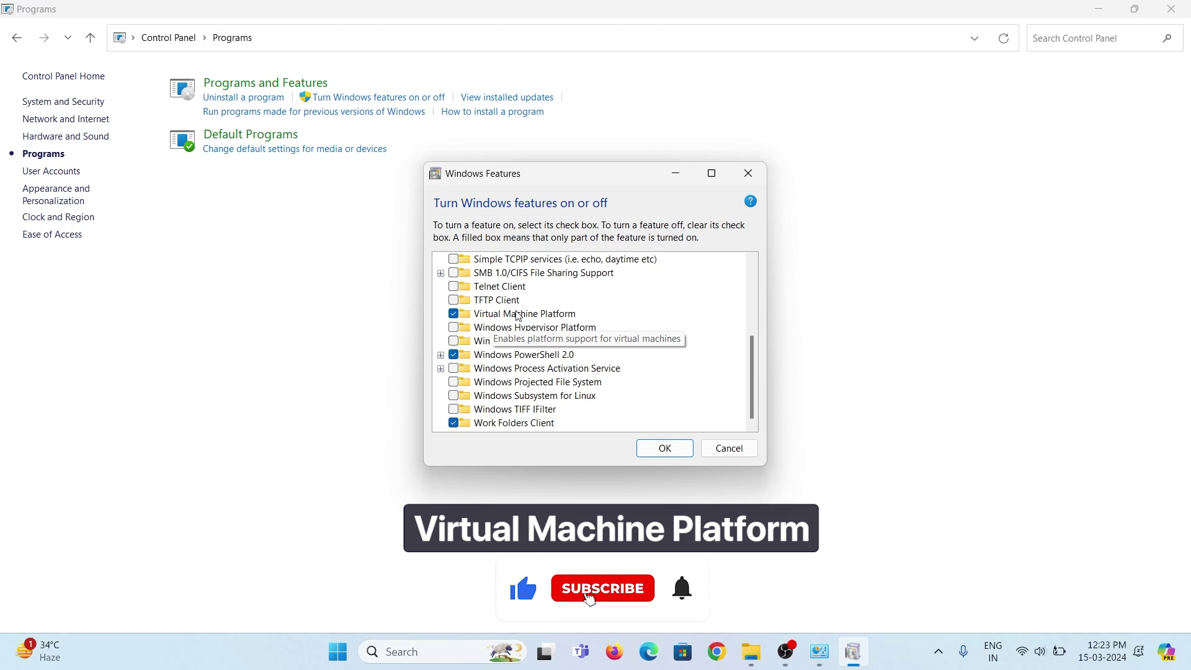
left_click(665, 448)
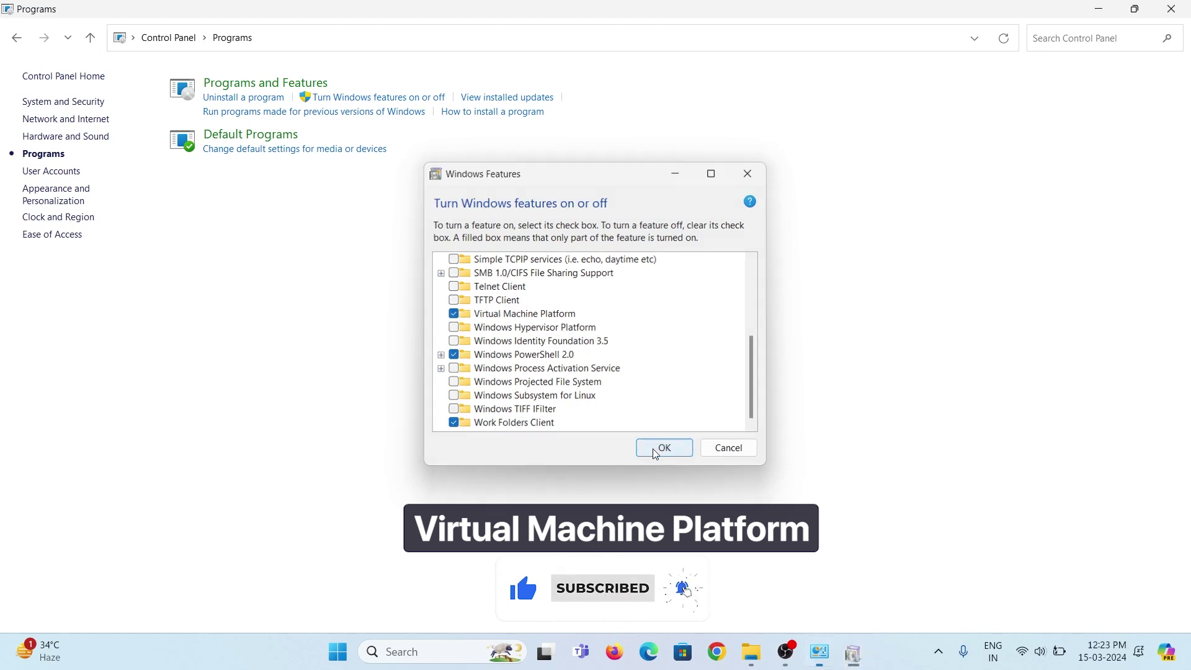
left_click(1172, 10)
Step: Restart the PC, then load the pasted MustardChef/WSABuilds link in a new Chrome tab and scroll its README
left_click(374, 648)
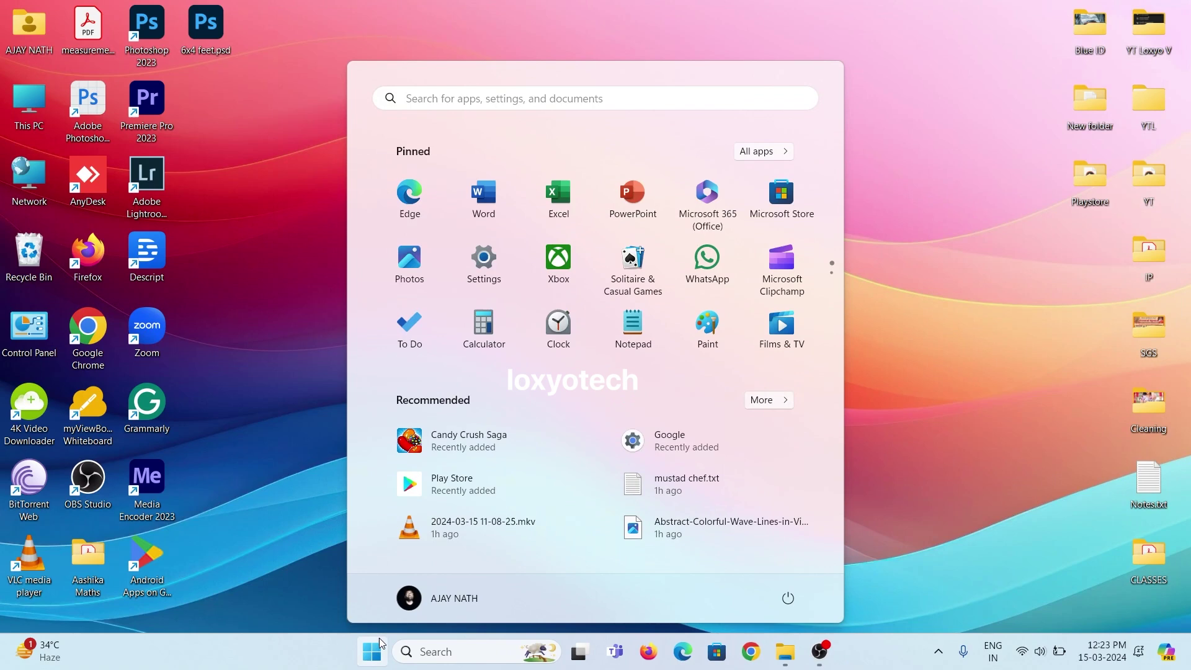
left_click(789, 598)
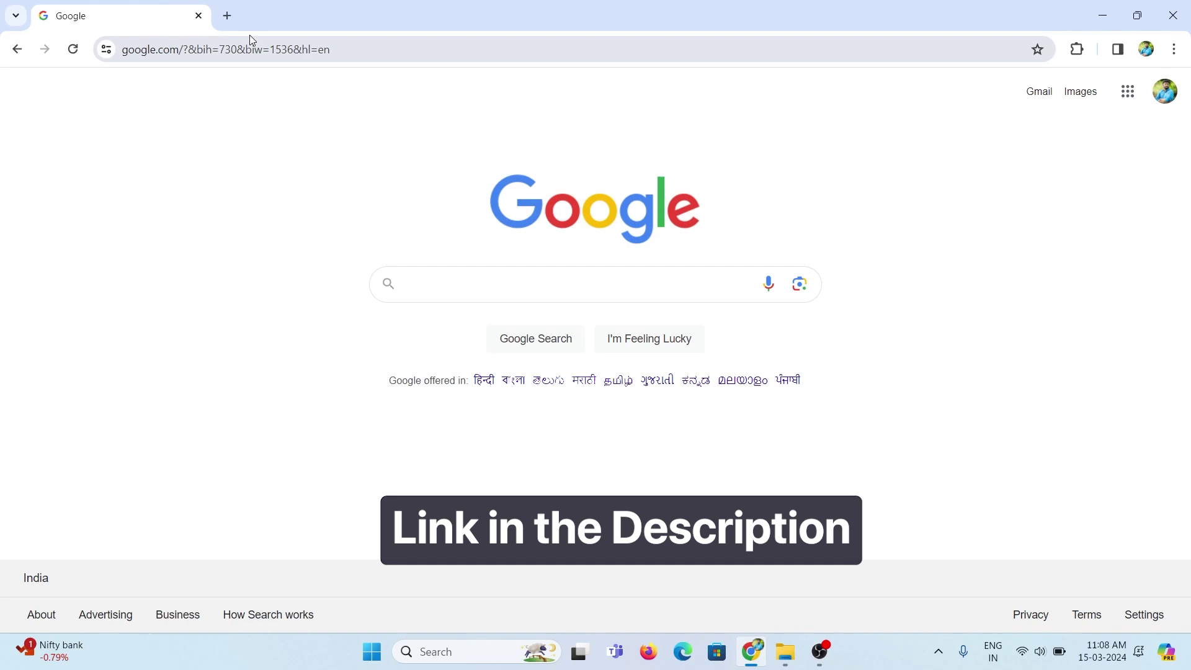
left_click(227, 16)
left_click(213, 55)
right_click(211, 54)
left_click(287, 184)
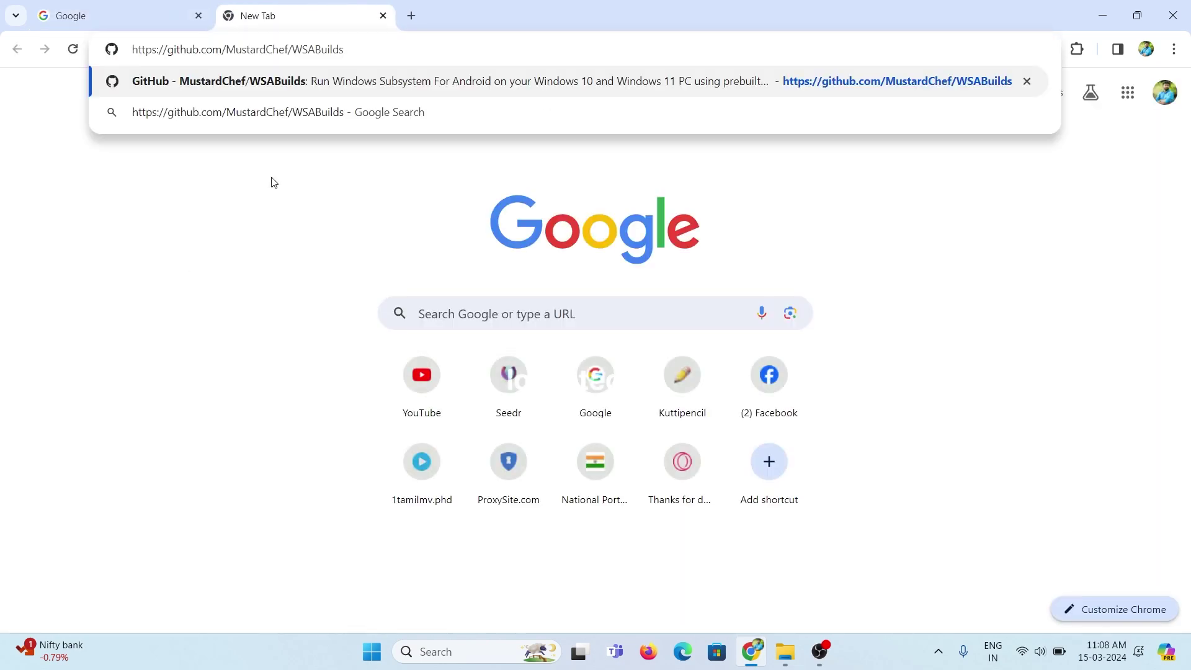
key("Return")
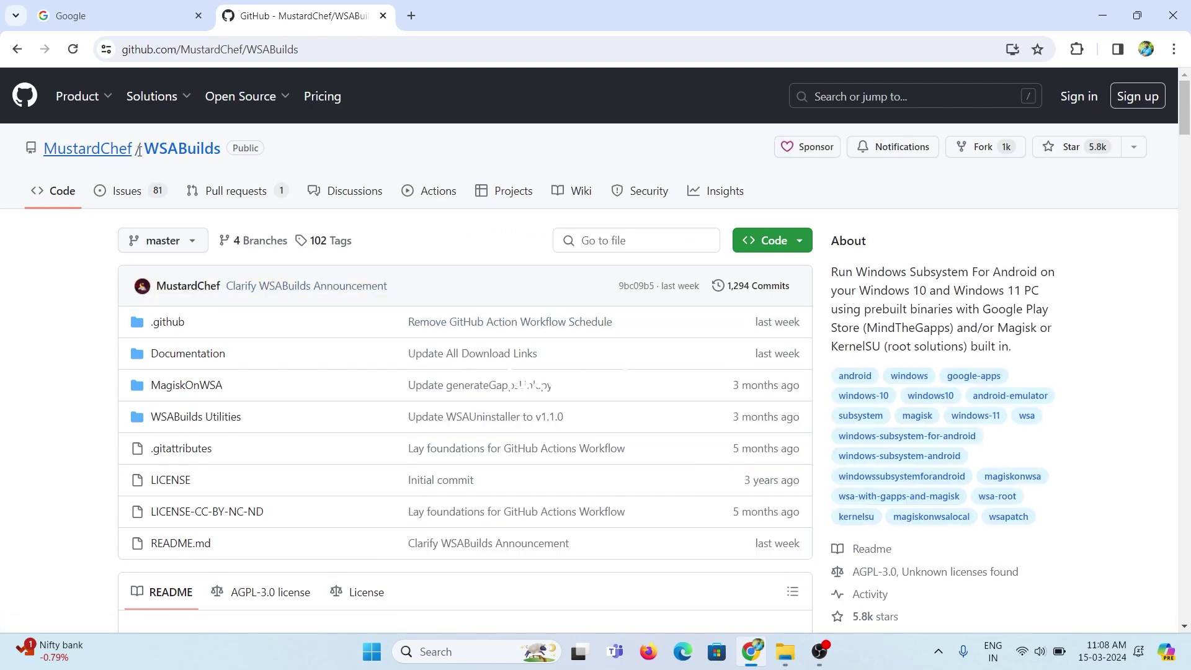
mouse_move(94, 155)
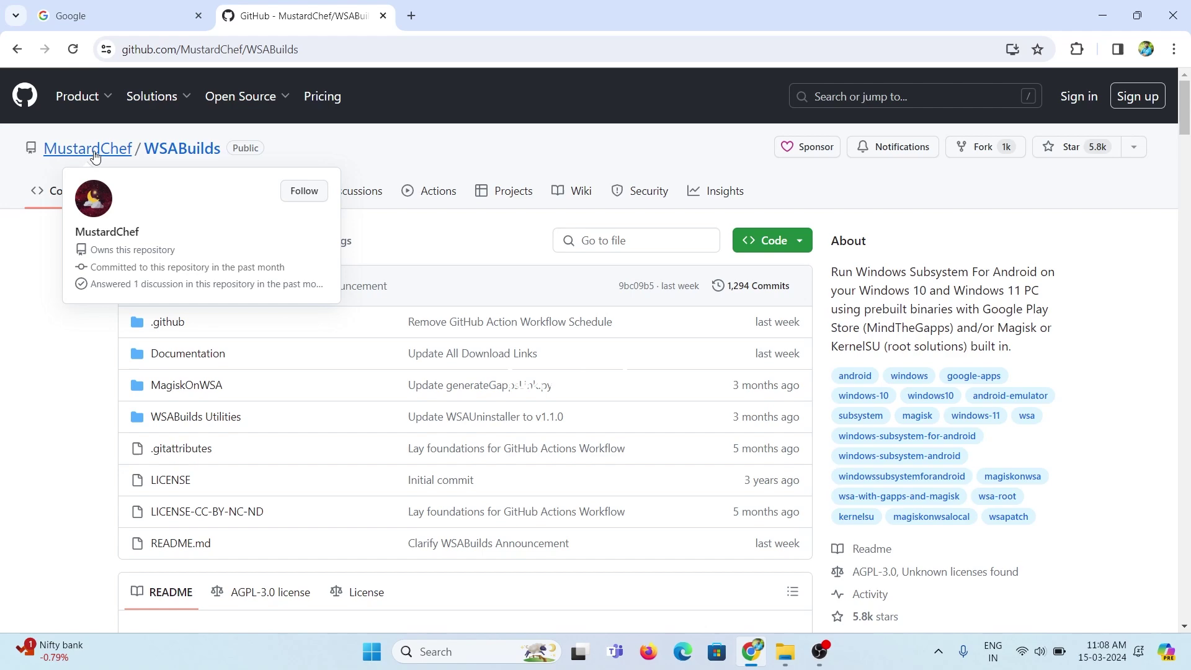
scroll(298, 317, "down", 14)
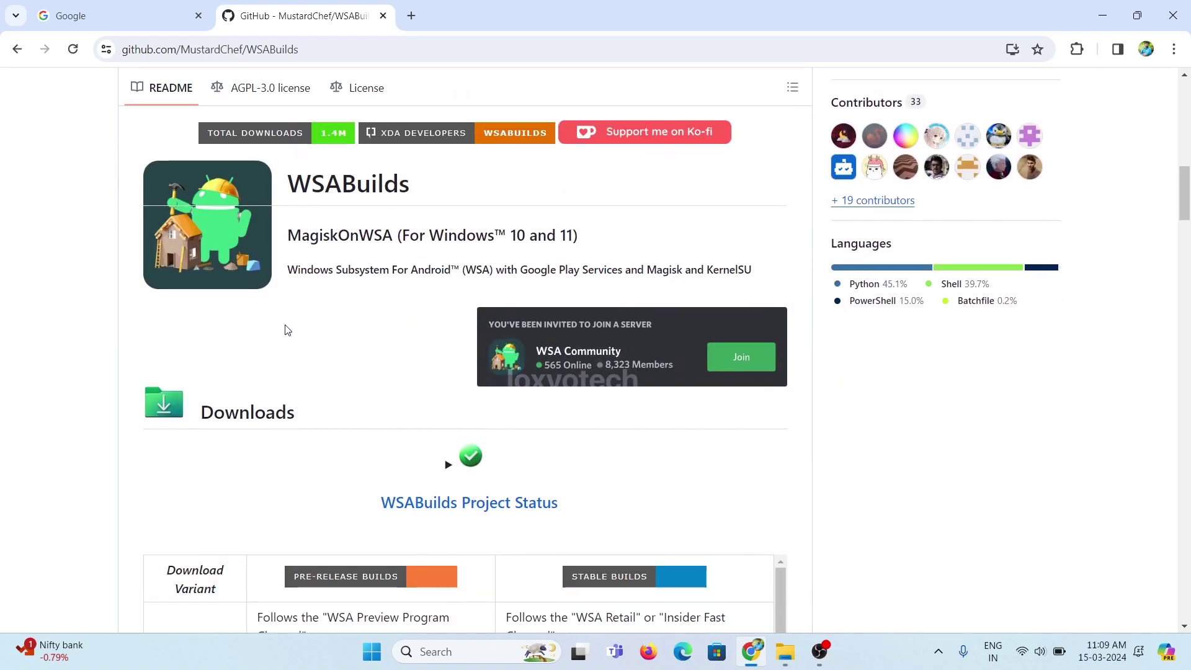
scroll(291, 324, "up", 1)
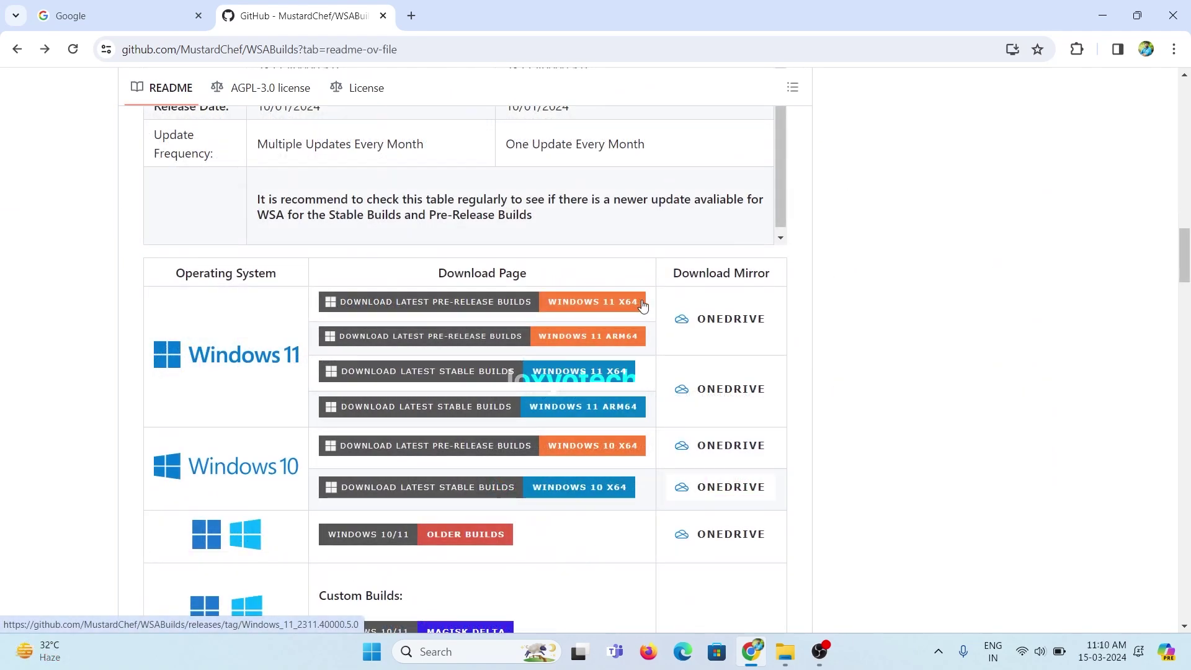
Step: Open the Windows 11 x64 2311.40000.5.0 pre-release and download its MindTheGapps-13.0-RemovedAmazon .7z asset
left_click(502, 304)
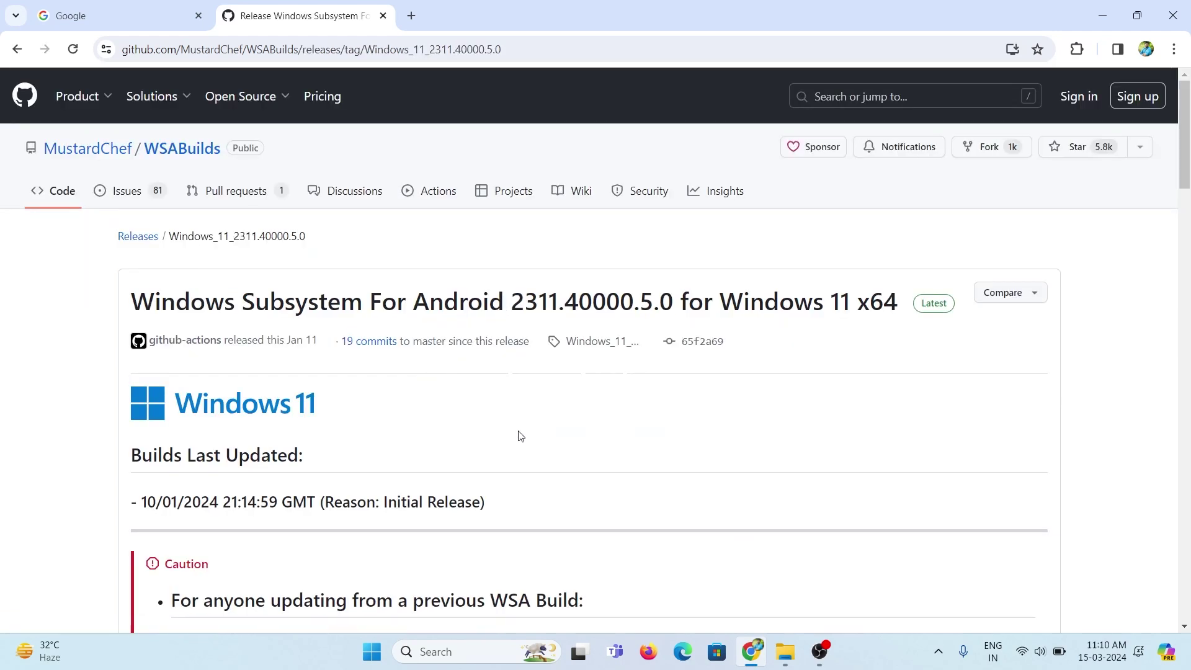
scroll(533, 436, "down", 20)
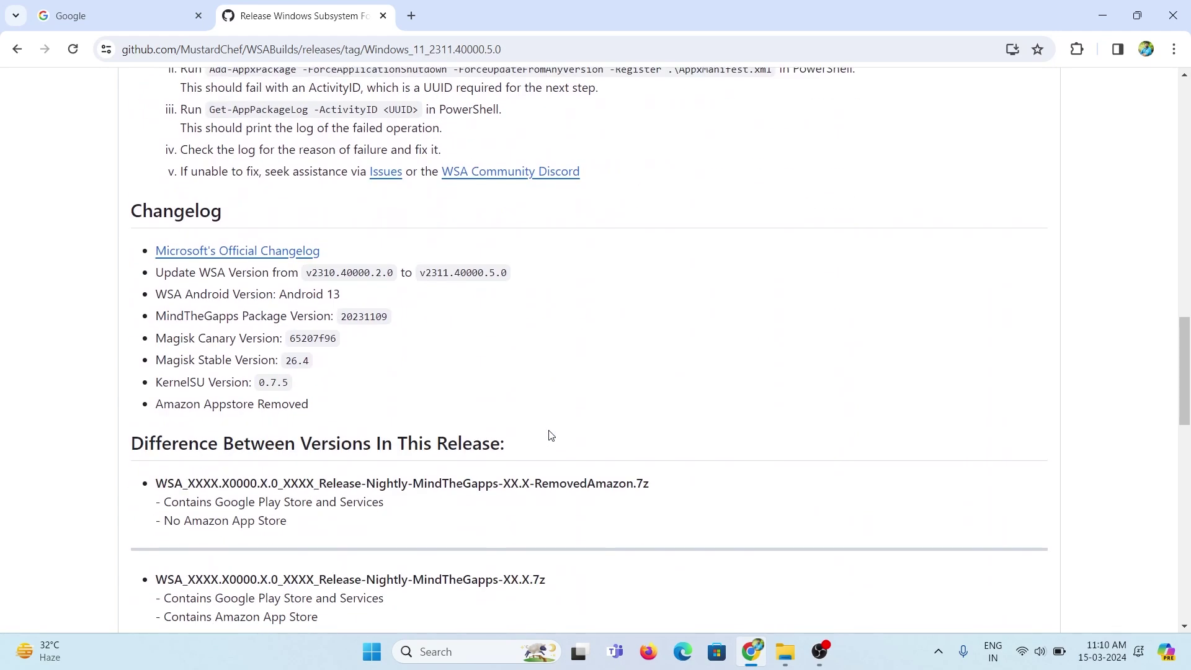
scroll(551, 436, "down", 15)
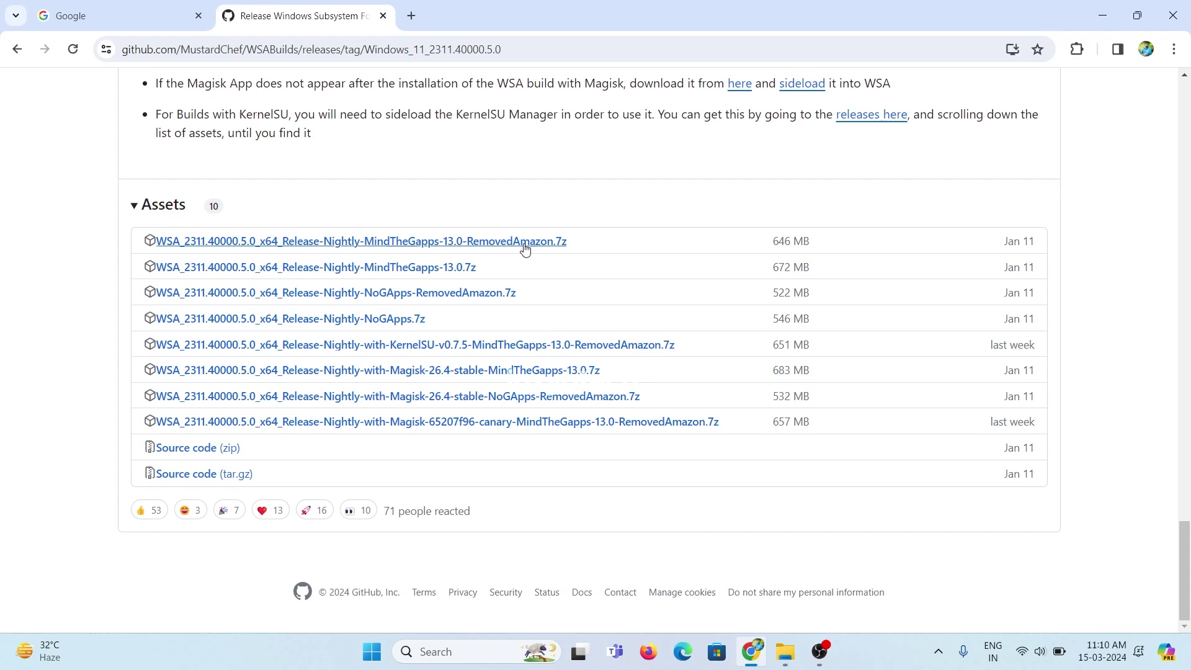
left_click(559, 244)
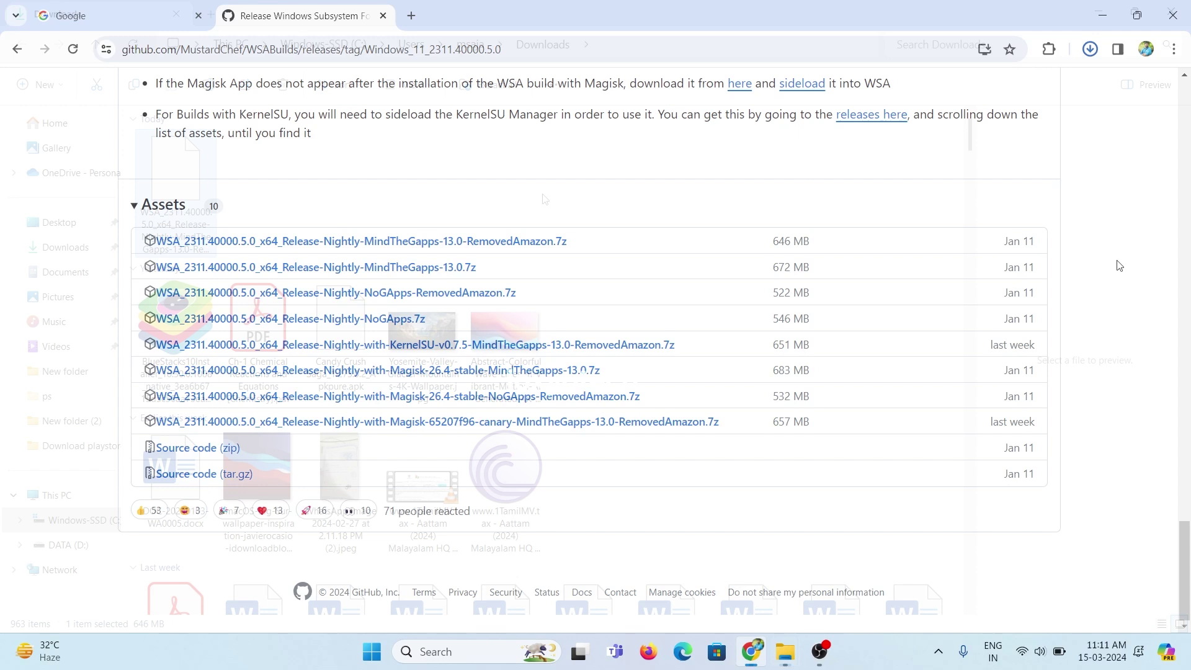
Step: Extract the downloaded WSA .7z archive with WinRAR
right_click(185, 191)
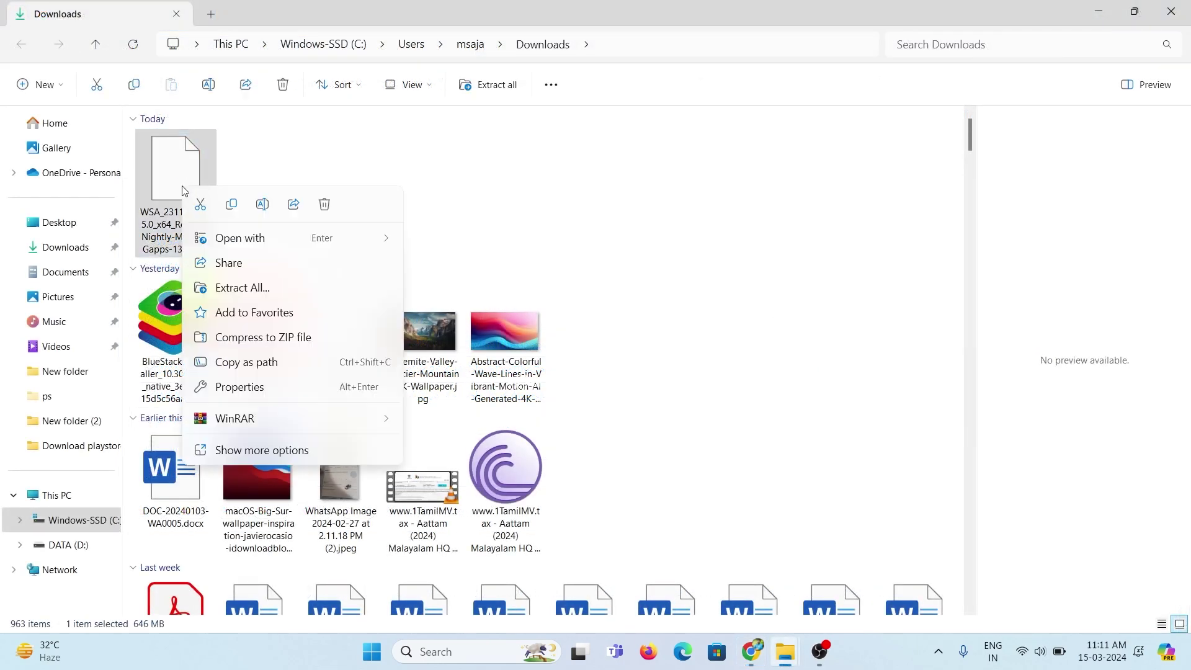
mouse_move(287, 418)
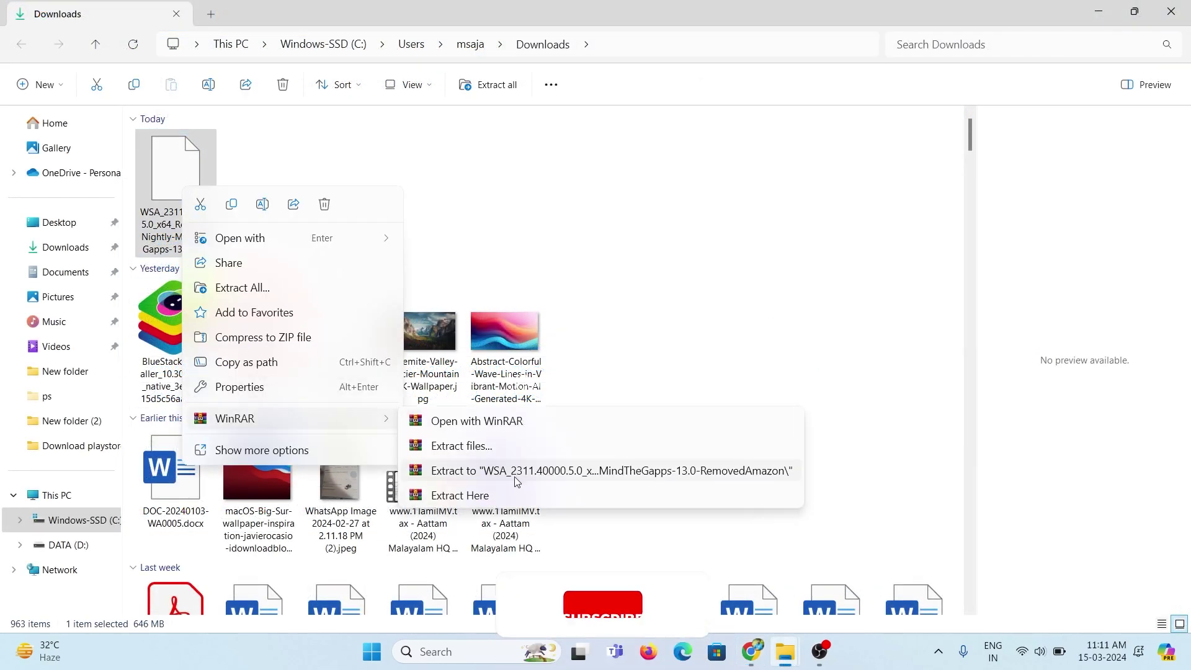
left_click(520, 422)
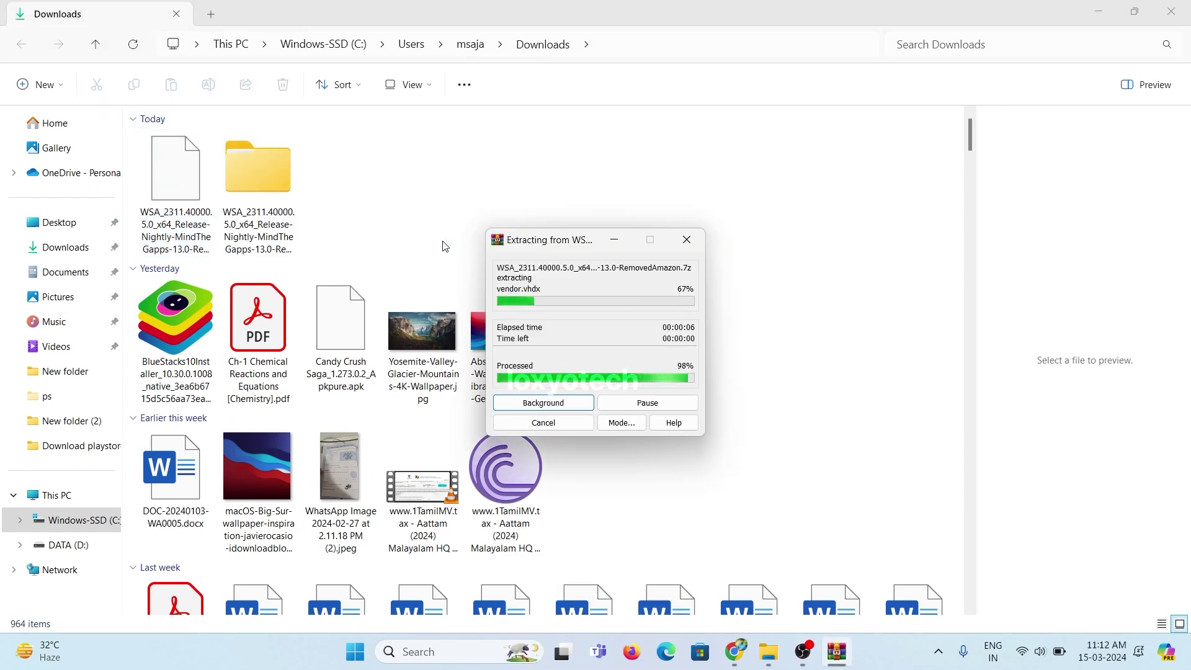
Step: Open the extracted WSA_2311.40000.5.0_x64 folder and run Run.bat as administrator
double_click(266, 169)
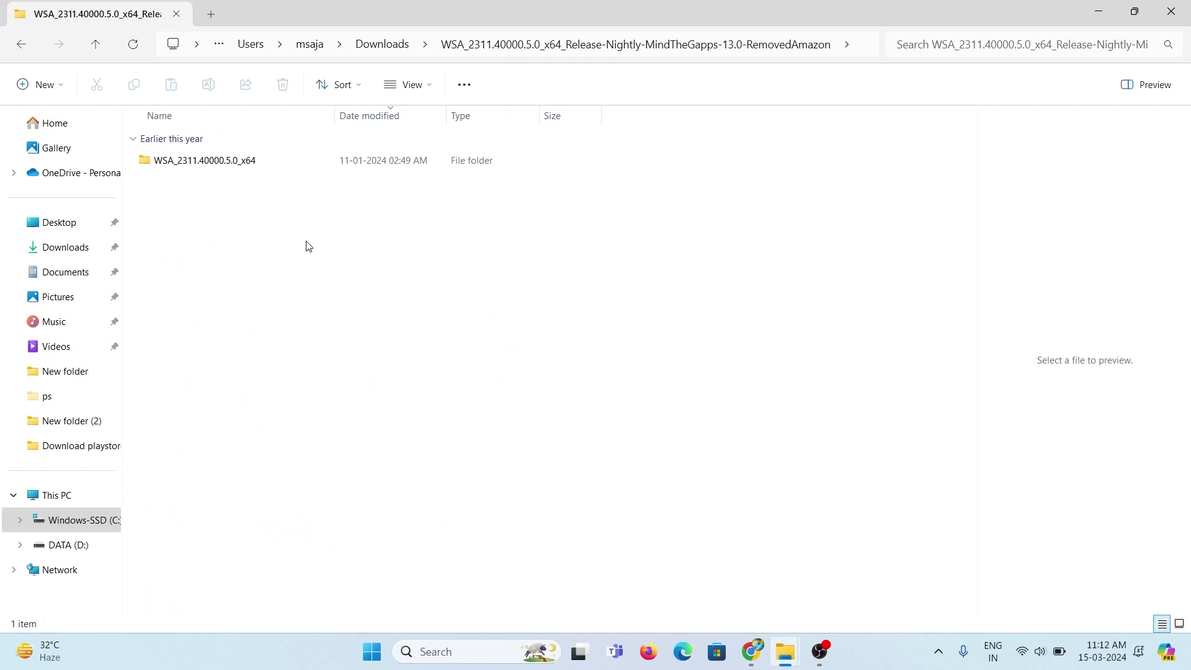
double_click(253, 165)
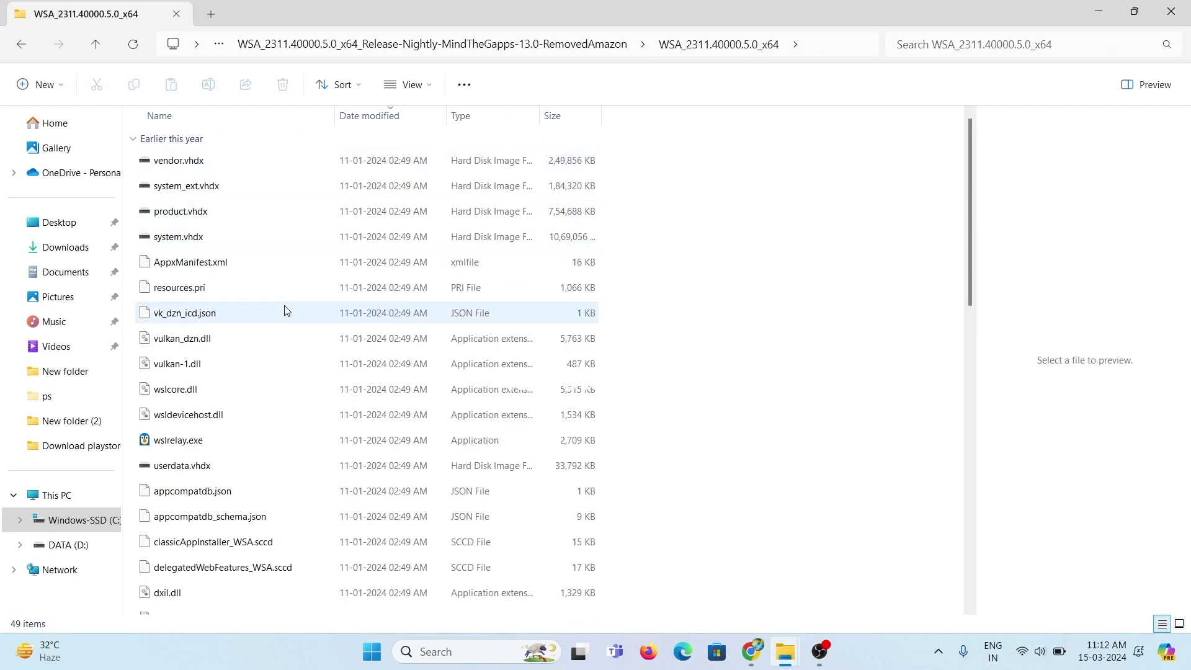
mouse_move(286, 311)
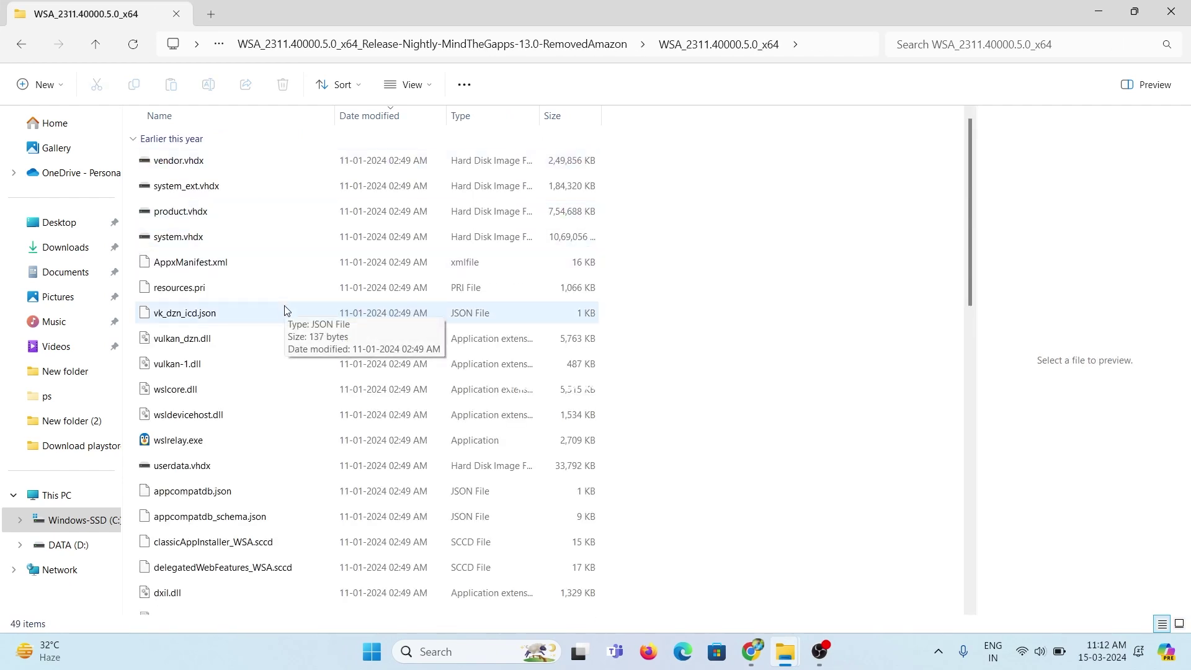
scroll(286, 311, "down", 9)
left_click(248, 349)
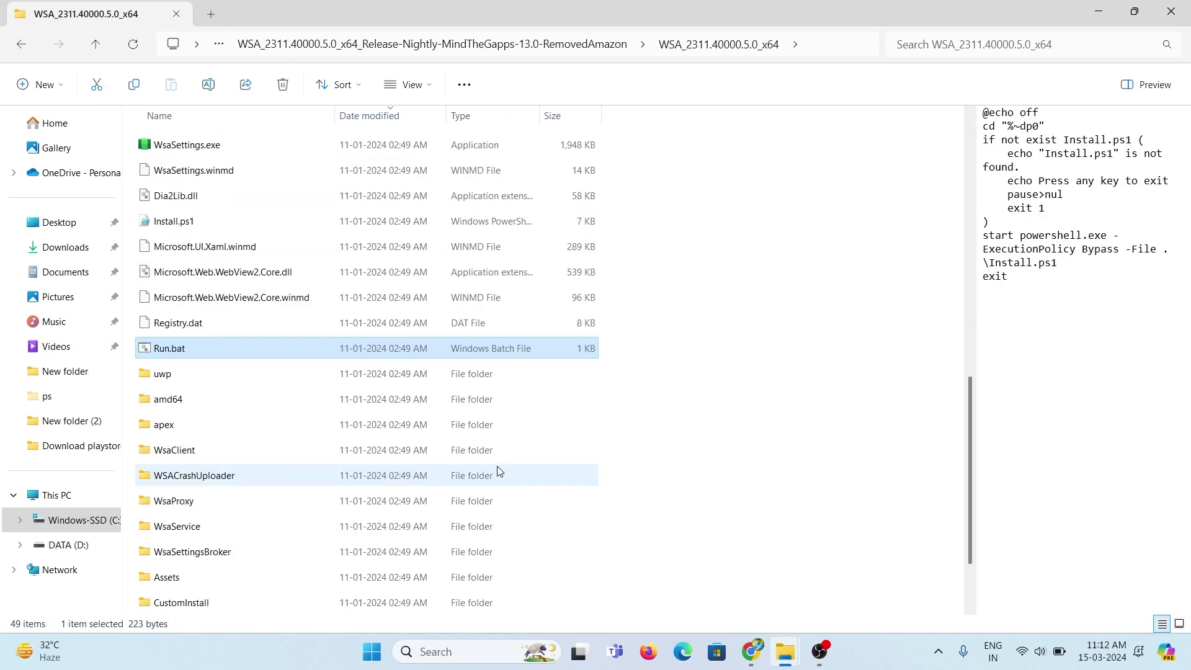
right_click(203, 348)
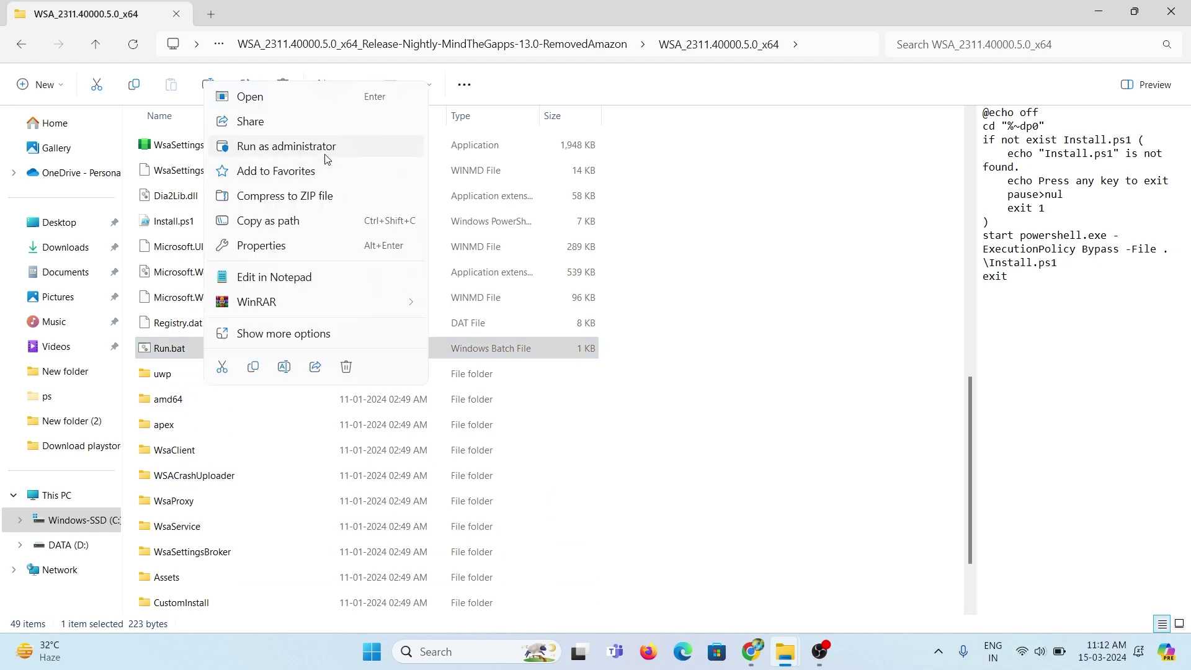
left_click(348, 149)
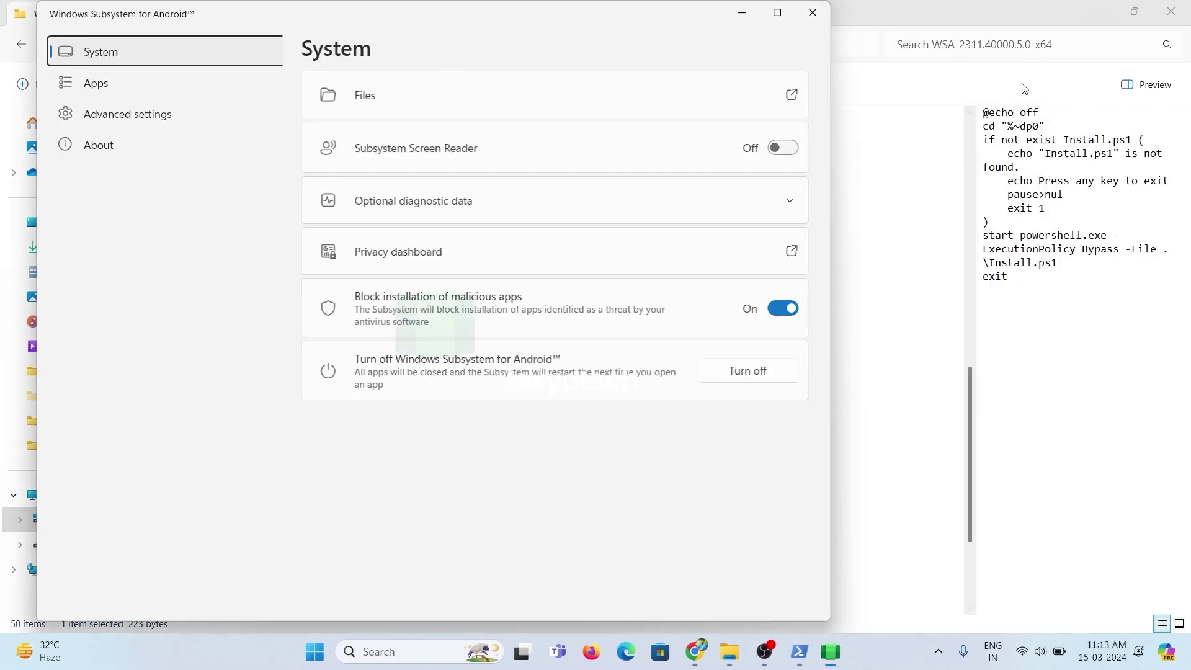
Step: Minimize File Explorer and move the WSA Settings window down to reveal the diagnostic-data prompt
left_click(1026, 85)
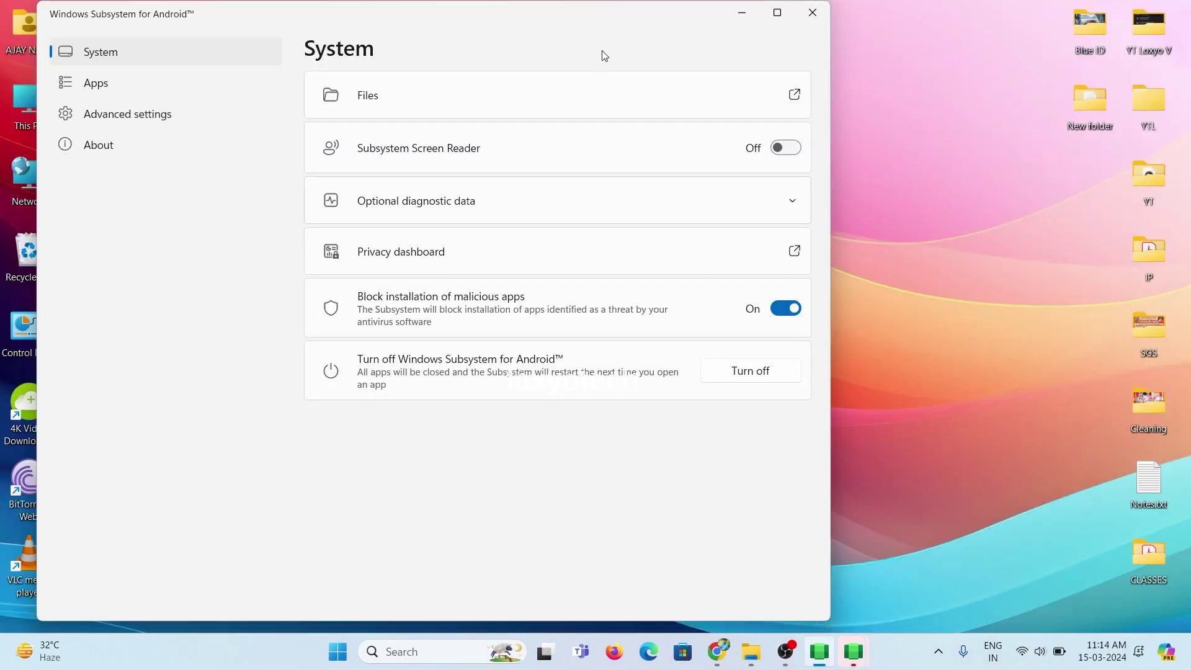
left_click_drag(601, 53, 340, 436)
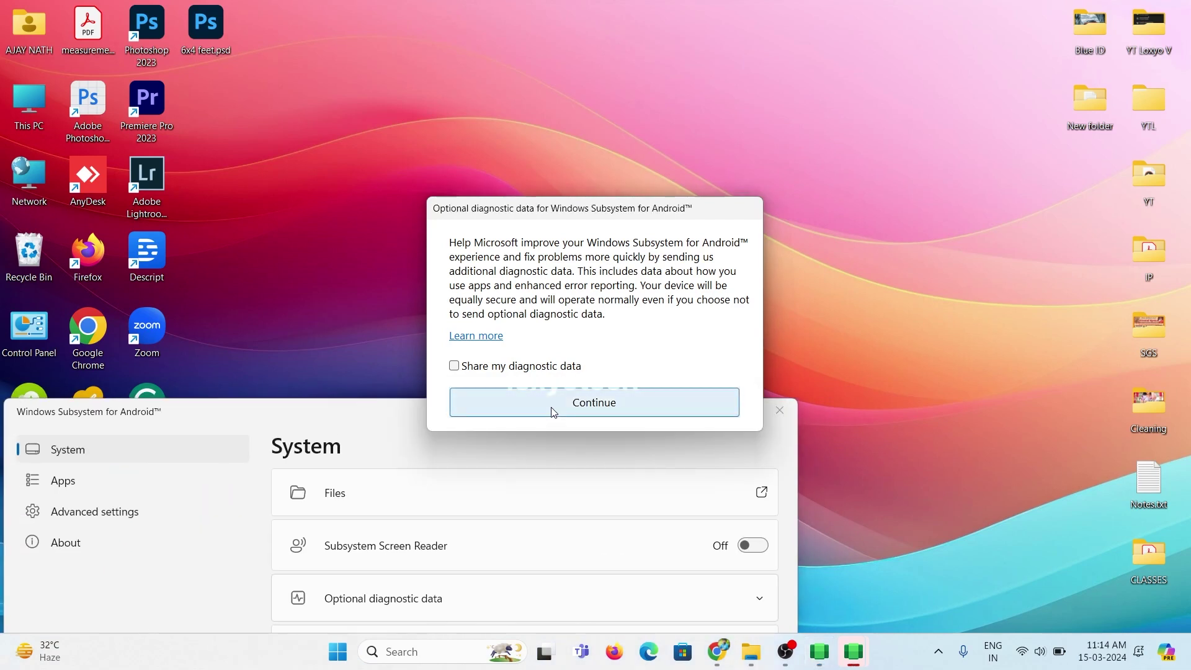
Step: Continue without sharing diagnostic data and move the subsystem startup window left
left_click(554, 411)
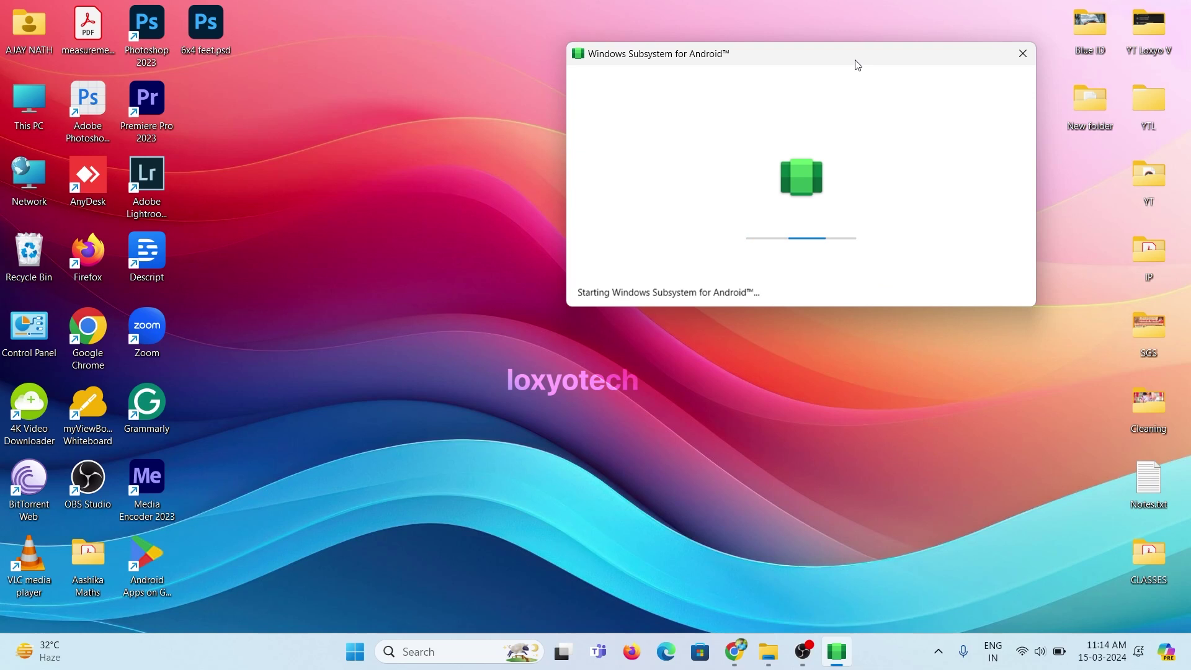
left_click_drag(858, 65, 667, 90)
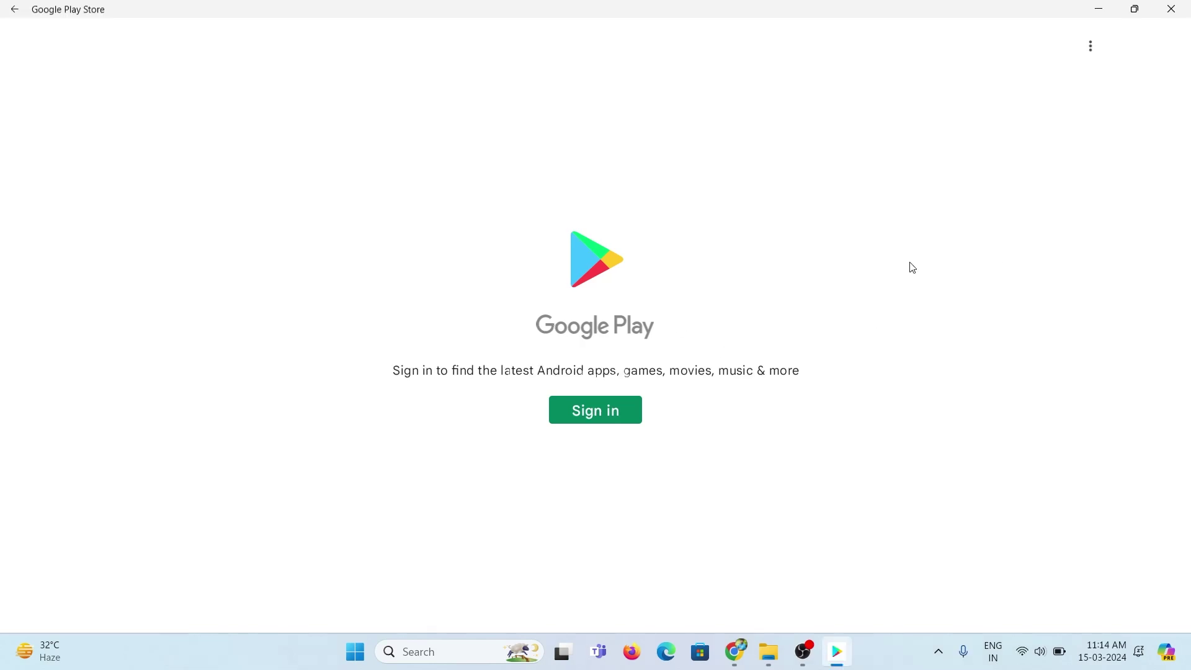
Step: Begin the Google sign-in in Play Store, restore the window down, and open the Start menu
left_click(591, 412)
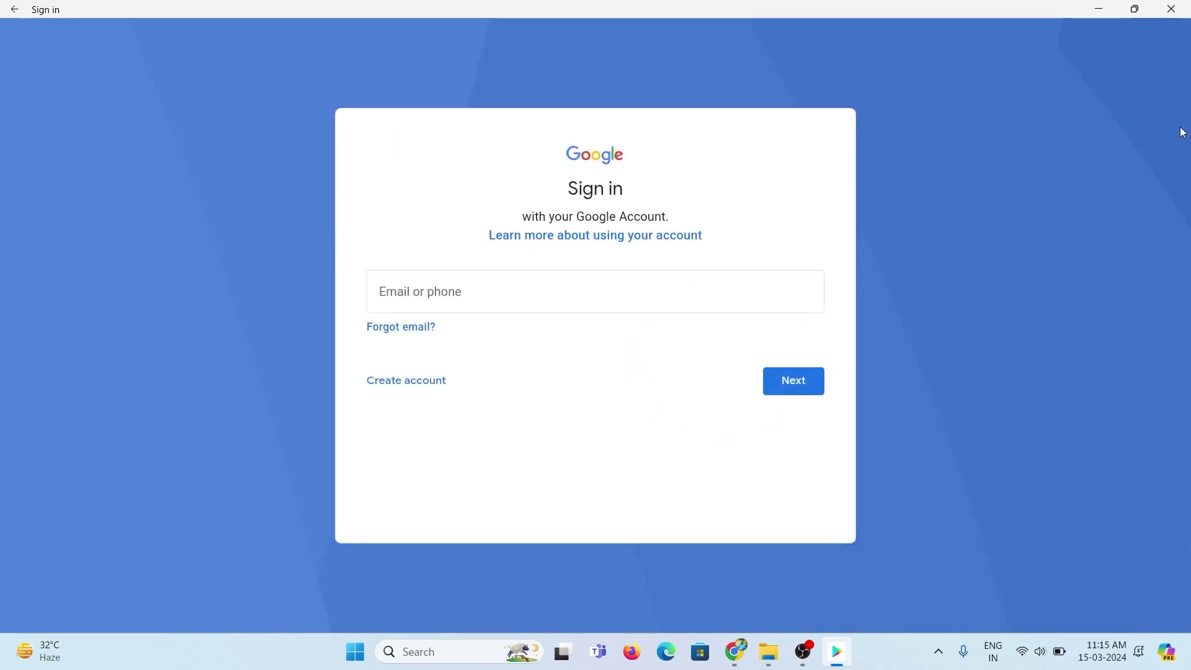
left_click(1134, 9)
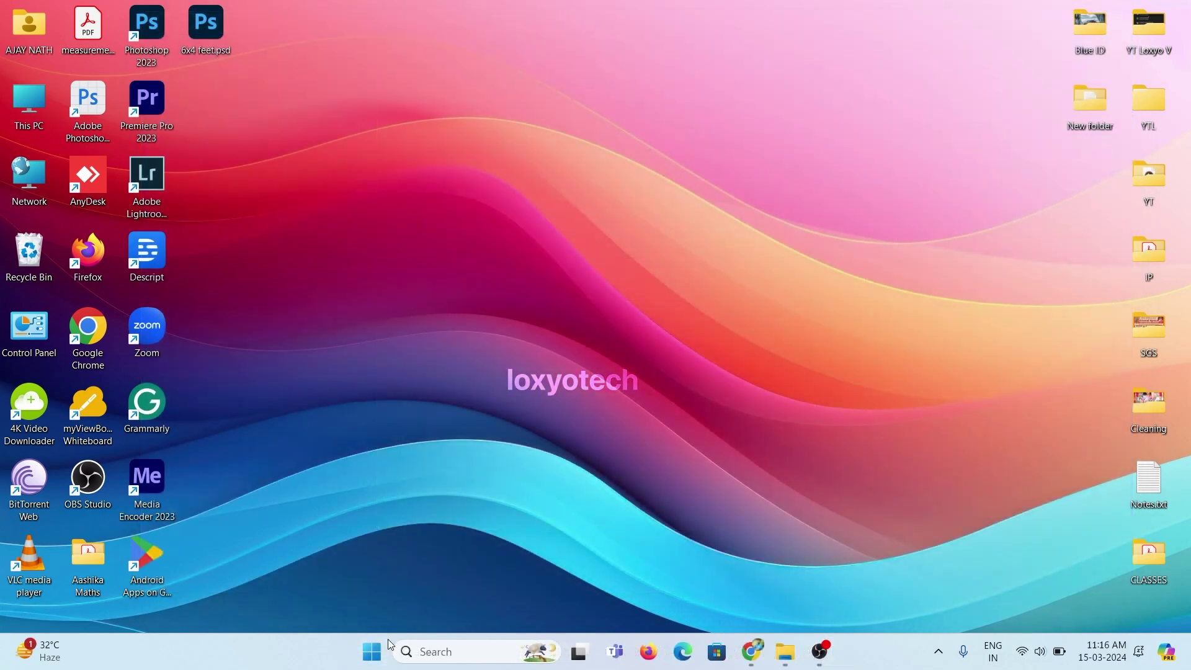
left_click(372, 651)
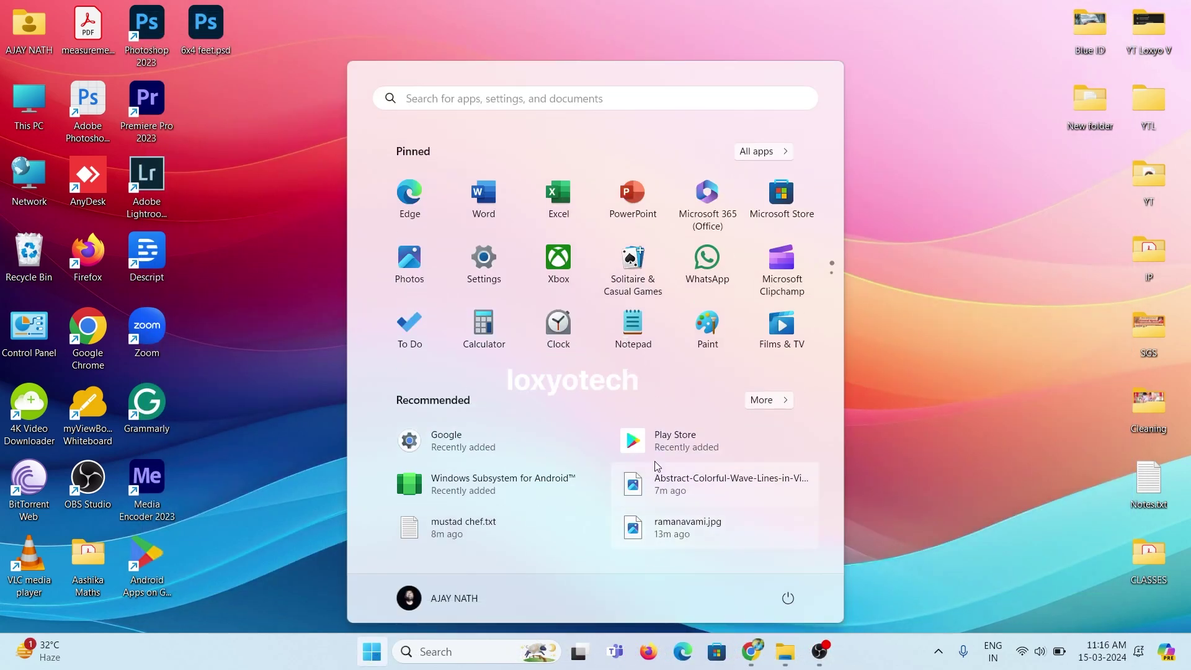
Step: Launch Play Store from the Start menu's Recommended list and scroll to Suggested for You
left_click(680, 440)
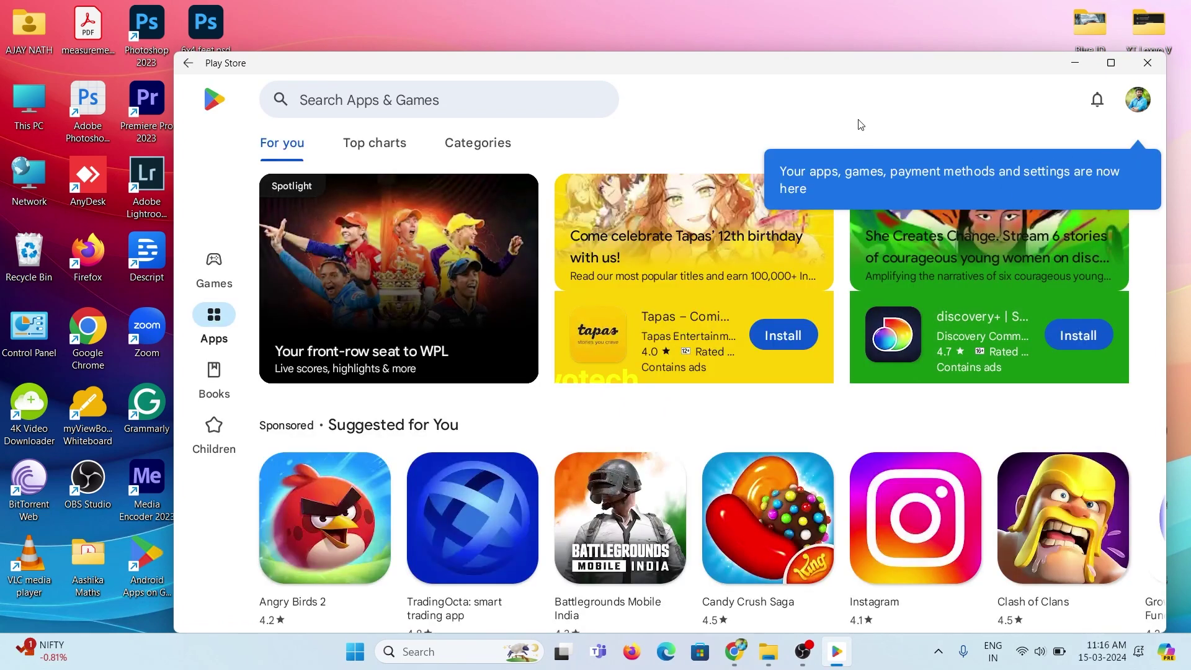
scroll(858, 538, "down", 2)
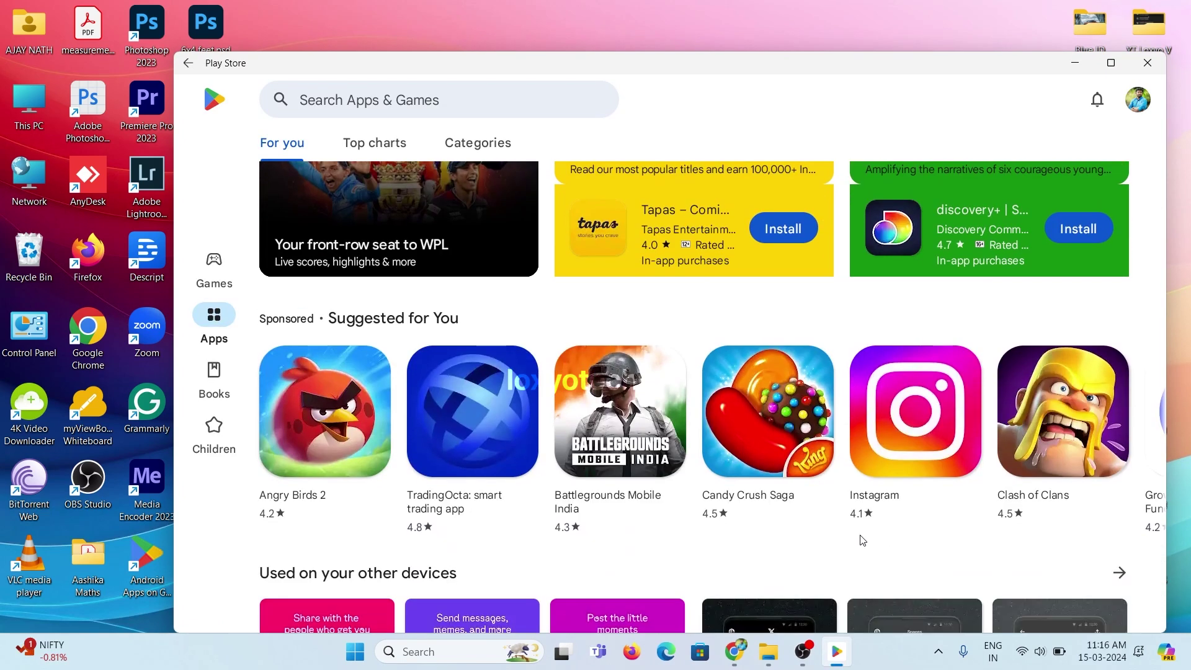
Step: Open Candy Crush Saga's store page, install it, and launch the game once installed
left_click(761, 418)
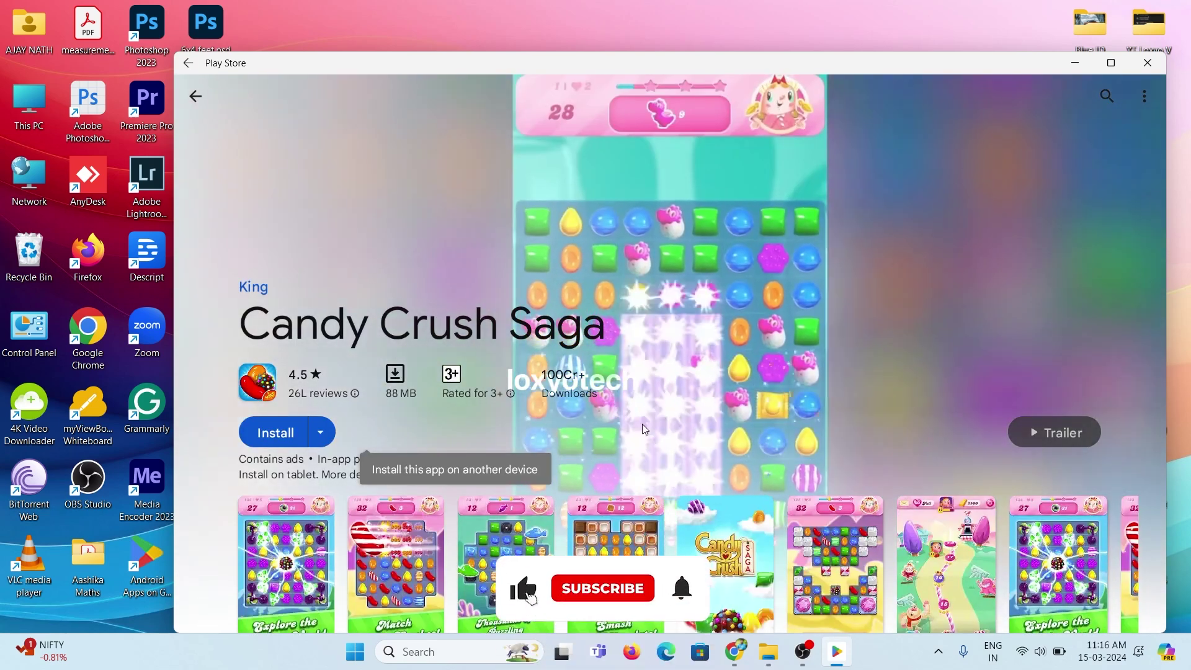
left_click(279, 438)
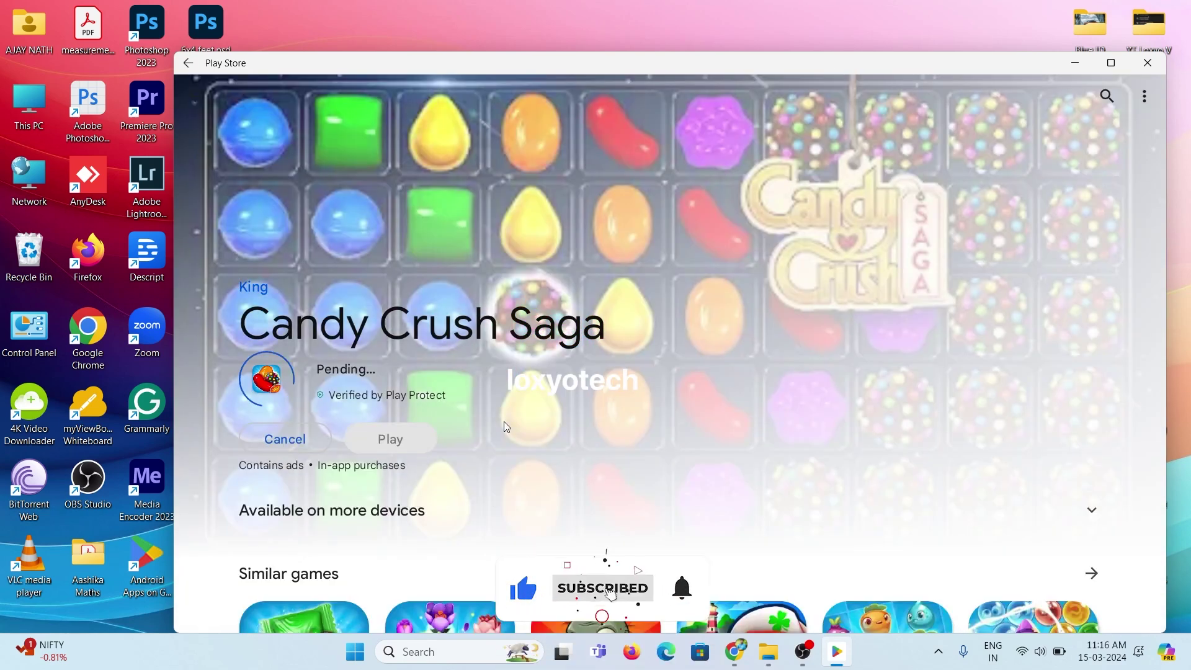
left_click(1111, 63)
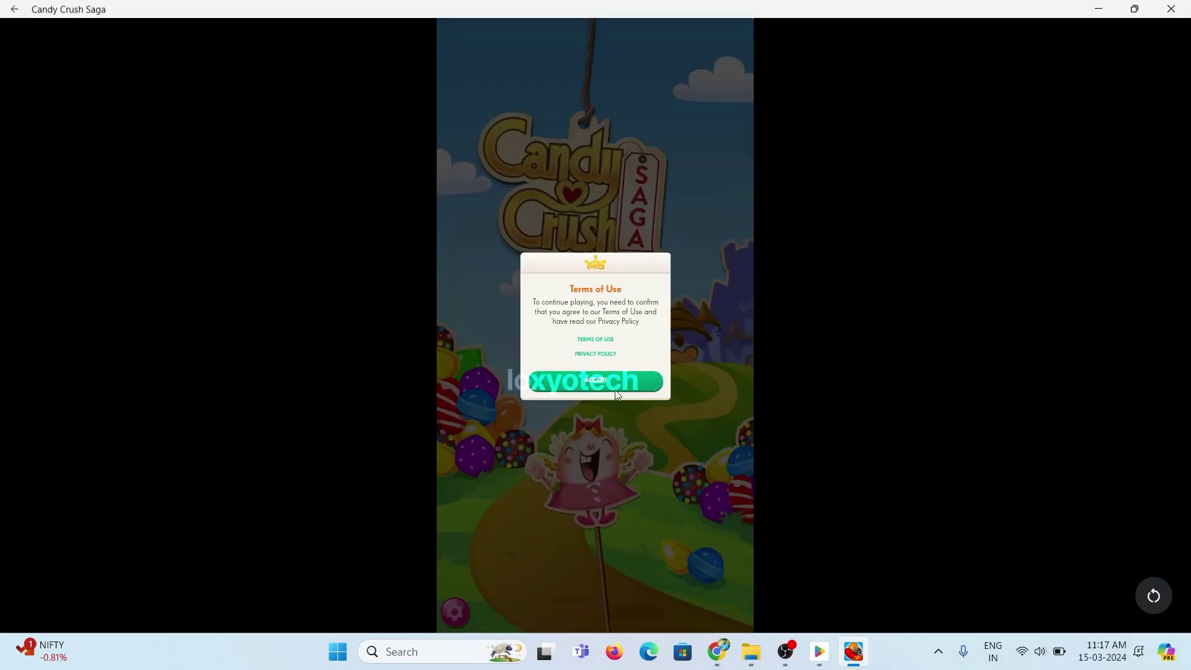
Step: Accept Candy Crush Saga's terms of use, dismiss the install-optimisation notice, and browse the For you apps page
left_click(600, 385)
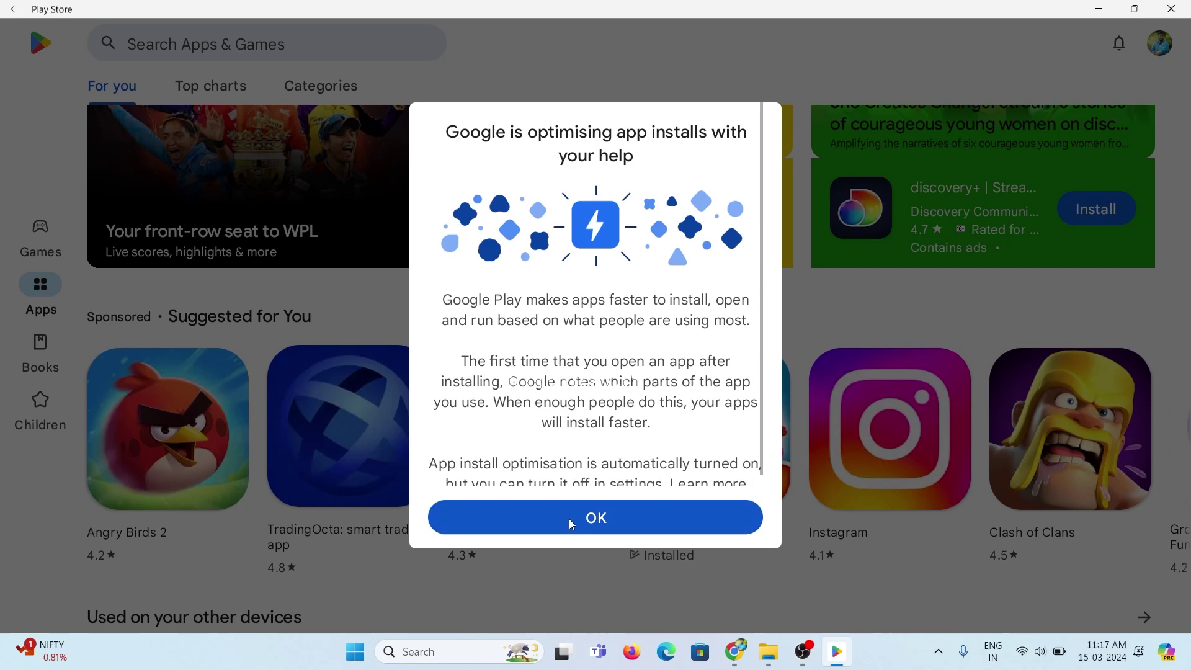
left_click(569, 518)
scroll(556, 443, "down", 15)
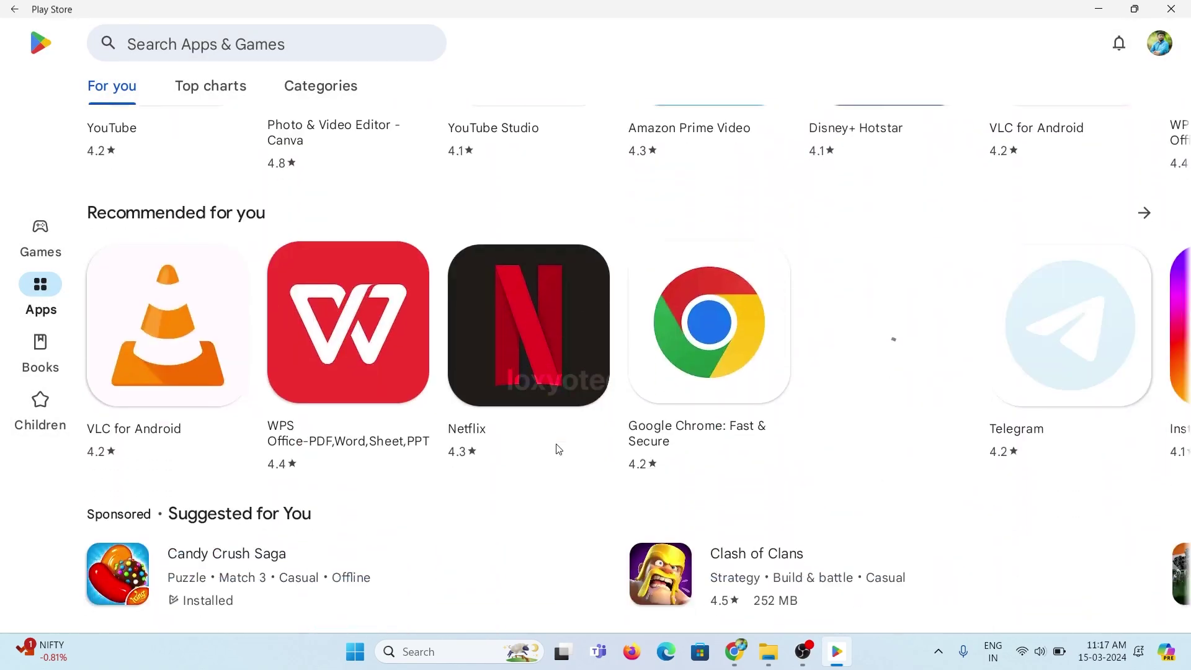
scroll(761, 376, "up", 4)
scroll(872, 412, "down", 8)
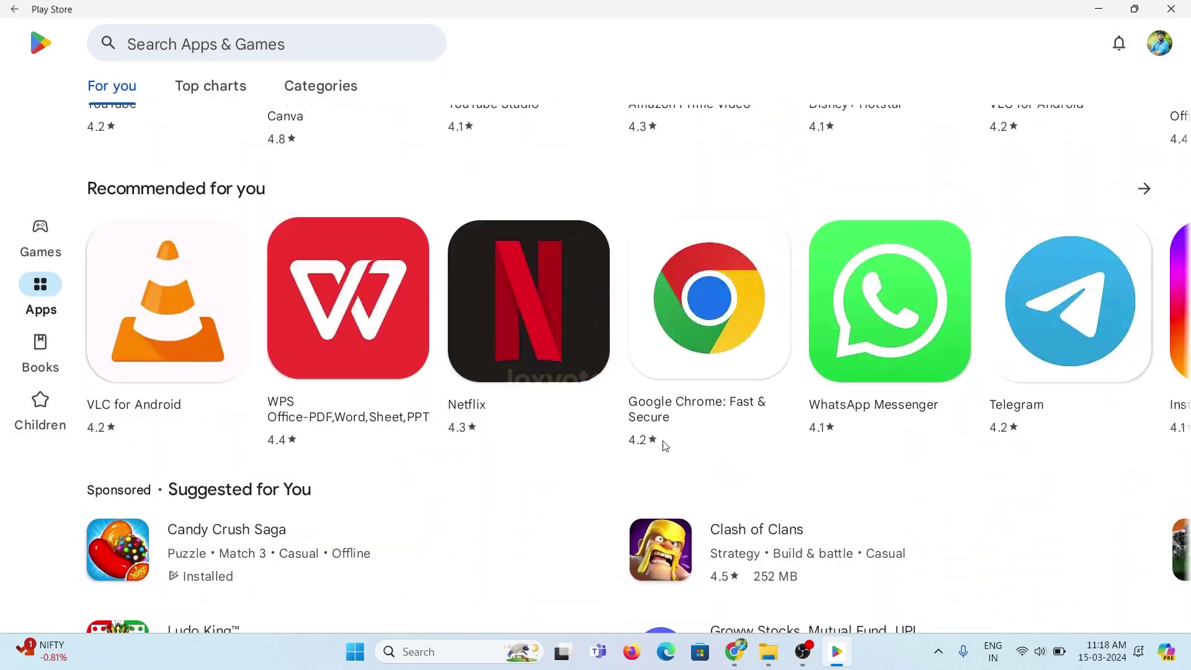
scroll(528, 451, "down", 18)
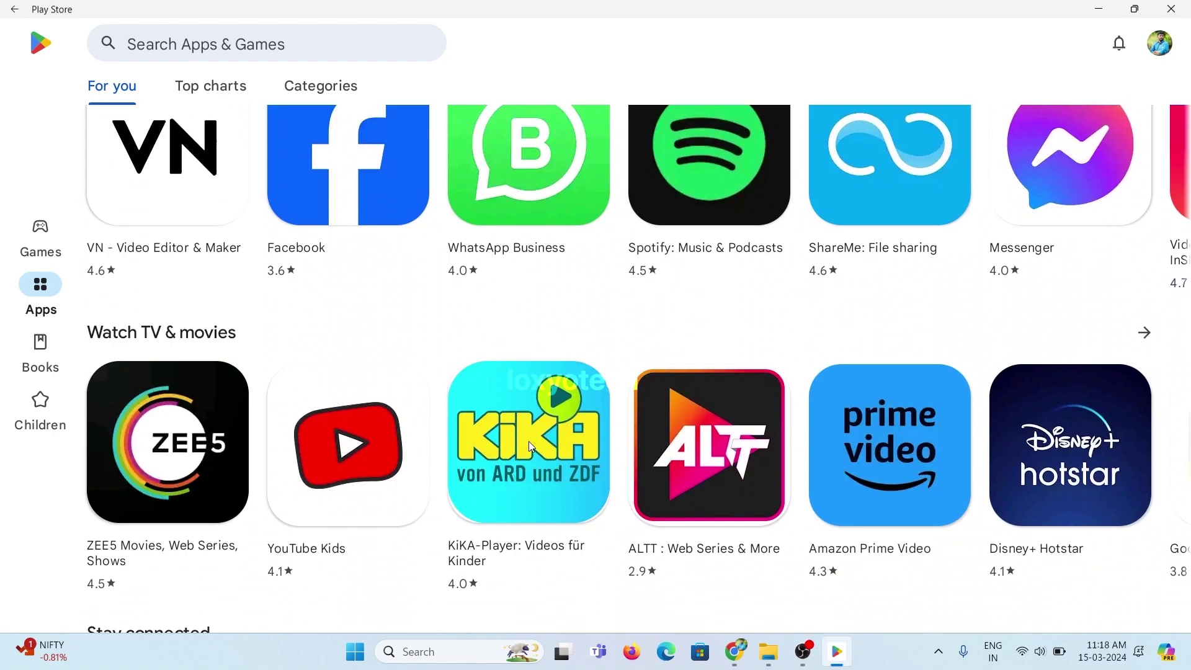
scroll(531, 444, "down", 5)
scroll(530, 444, "up", 13)
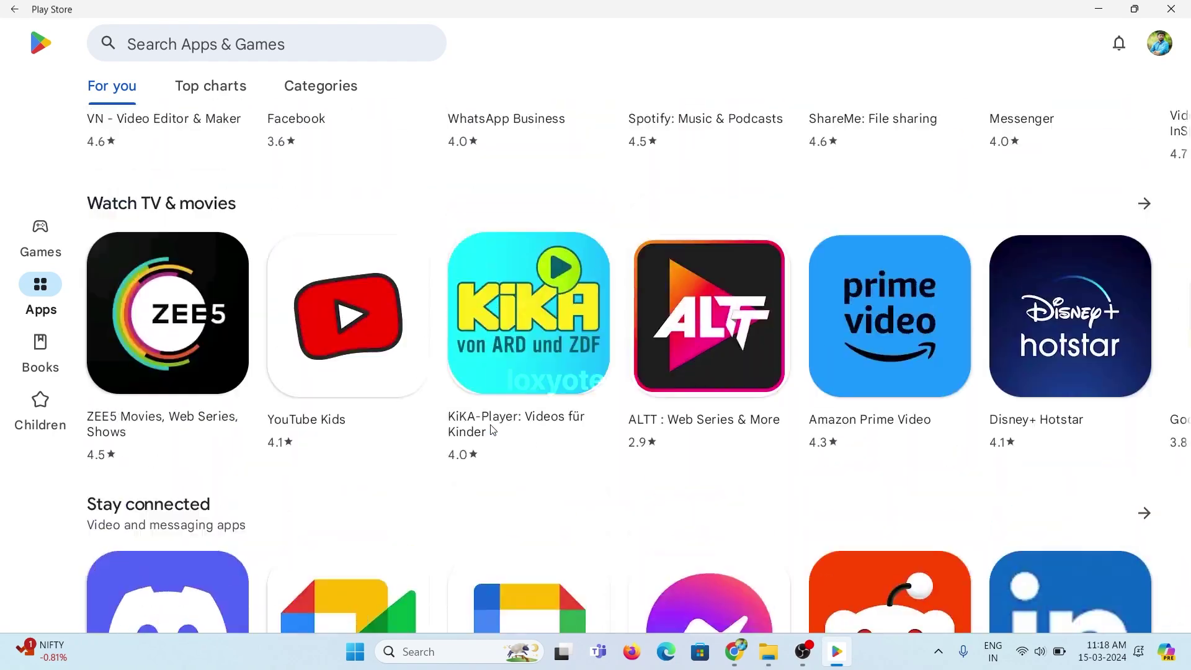
scroll(426, 278, "up", 15)
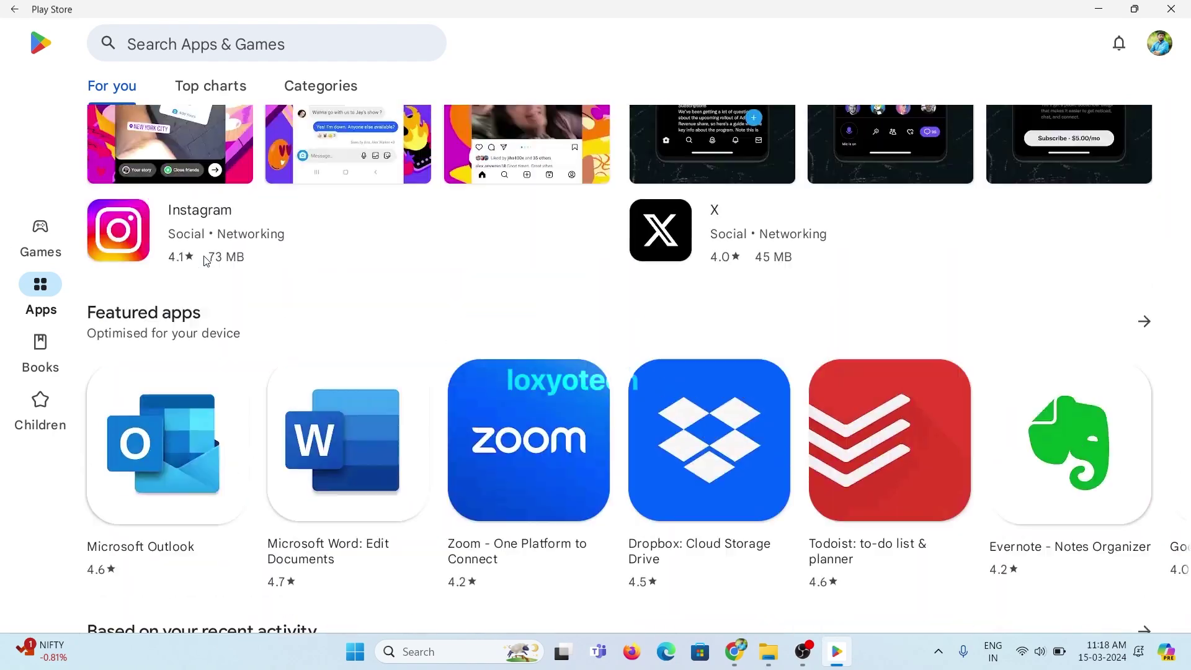
scroll(566, 275, "up", 3)
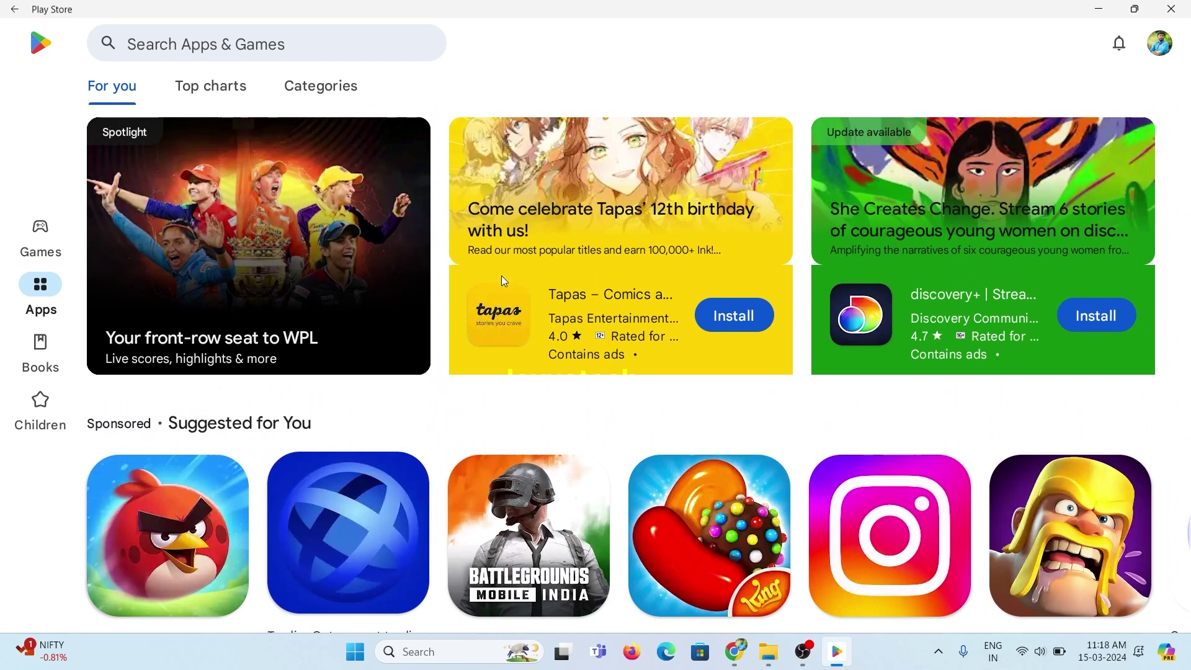
Step: Close Google Play Store with Alt+F4, then Refresh the empty Windows desktop from its context menu
key("alt+F4")
right_click(633, 140)
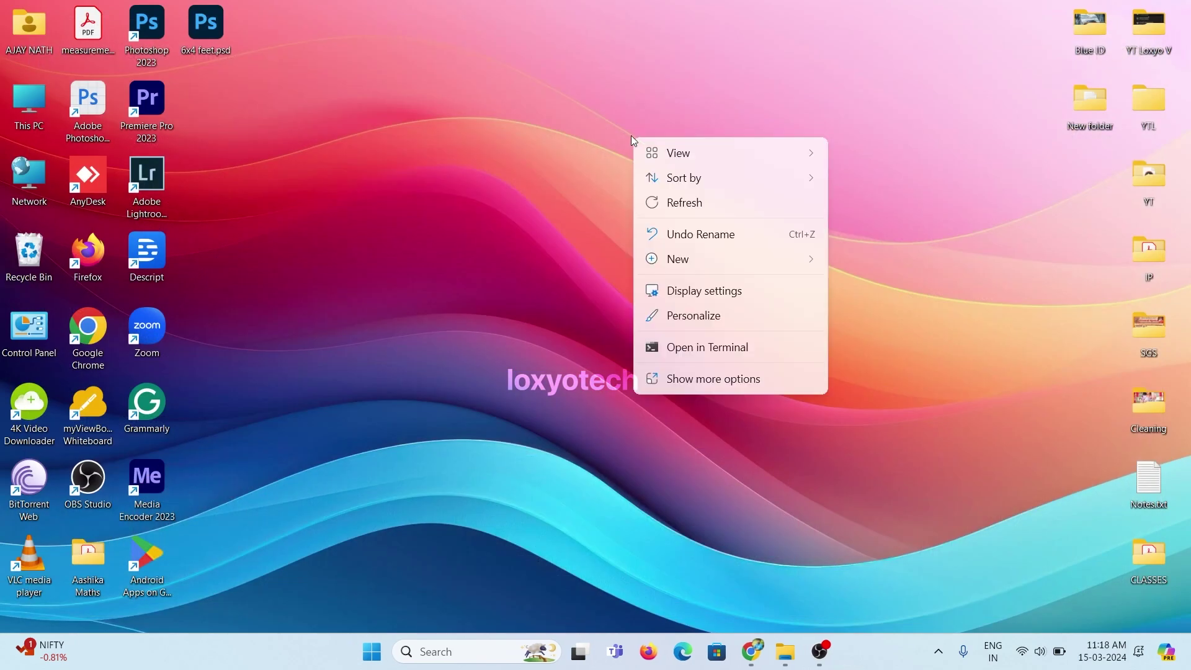
left_click(686, 199)
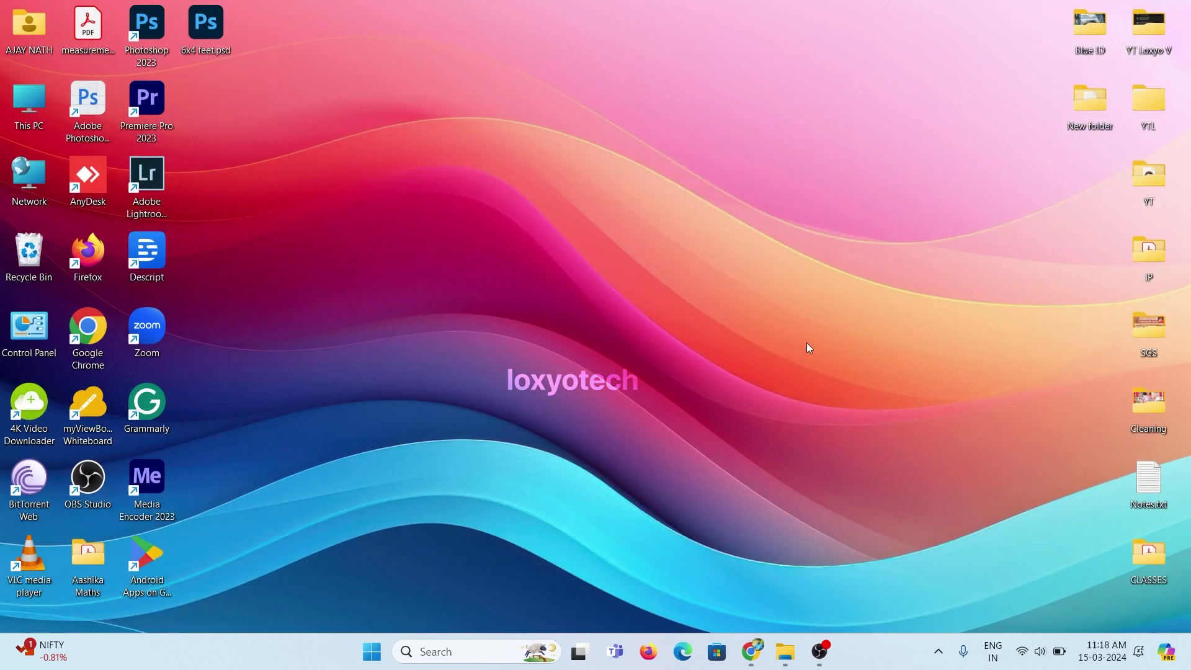